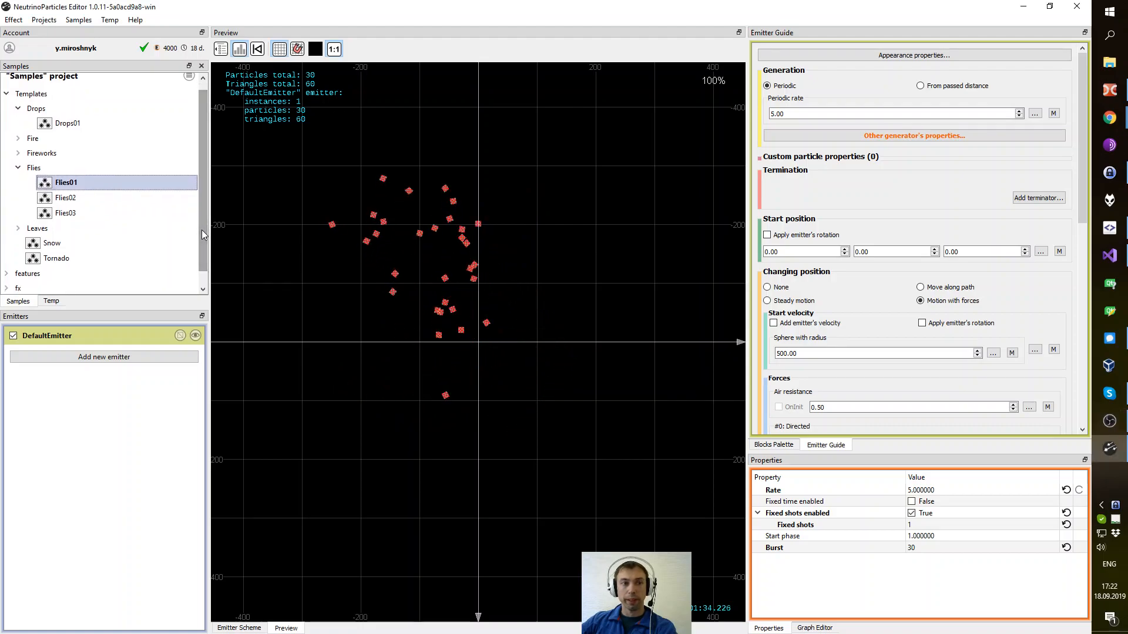
# - Preview the Flies01, Flies02 and Flies03 effects in the Samples project's Flies templates
pyautogui.moveTo(202, 222); pyautogui.dragTo(203, 203)
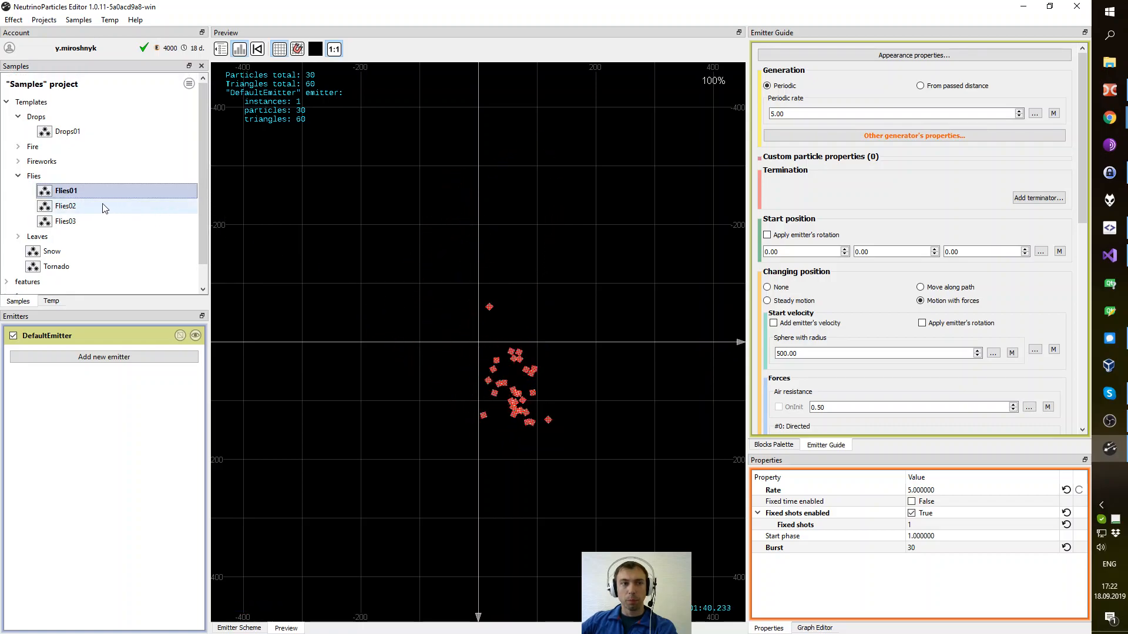
pyautogui.click(66, 210)
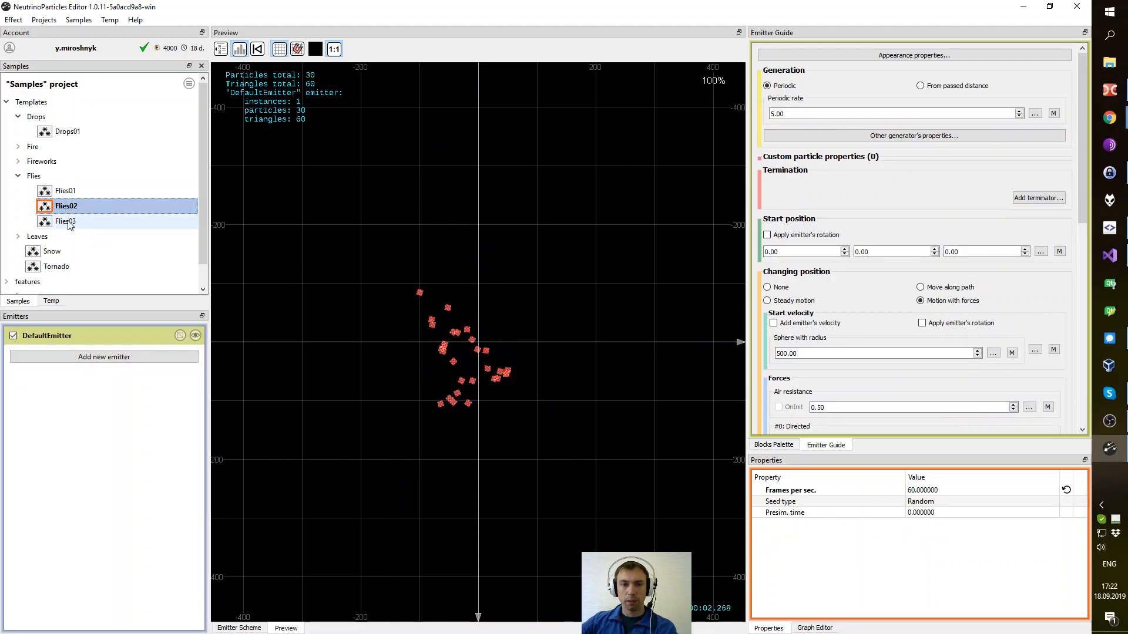
pyautogui.click(68, 193)
pyautogui.click(69, 210)
pyautogui.click(67, 222)
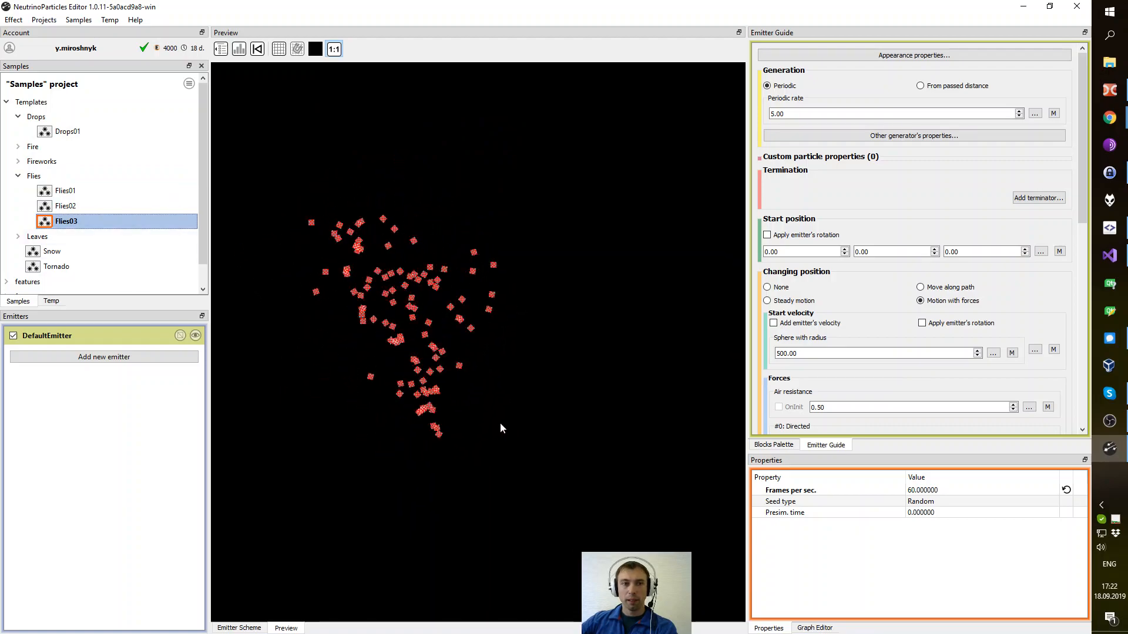
# - Create a new particle system named Flies in the Temp project
pyautogui.click(51, 301)
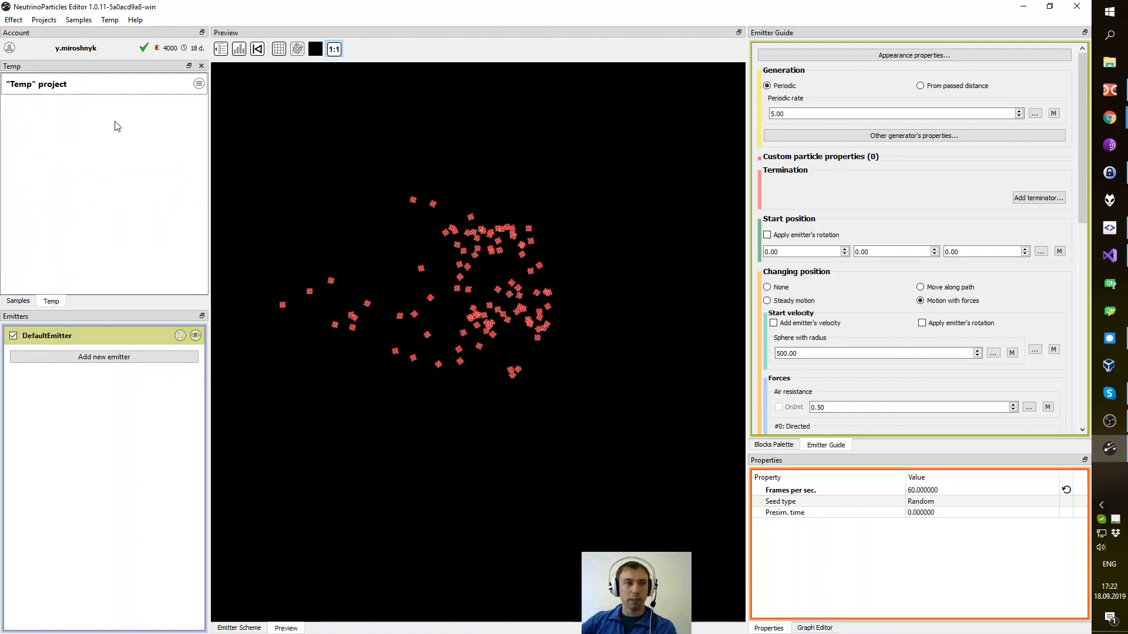
pyautogui.click(199, 83)
pyautogui.click(217, 111)
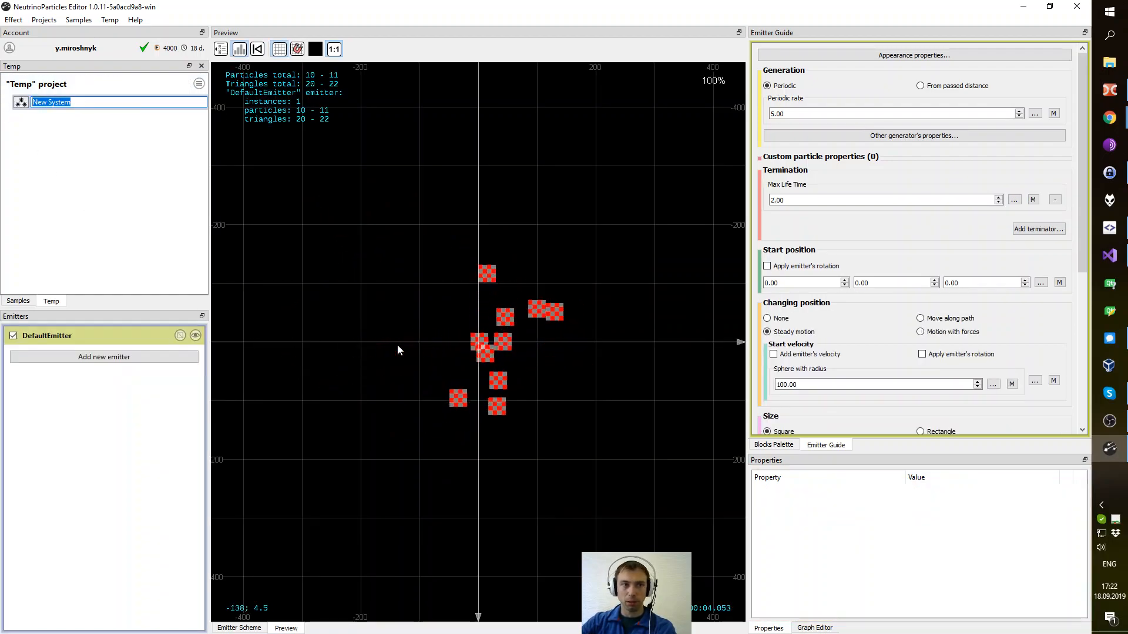
pyautogui.write('Flies')
pyautogui.press('Return')
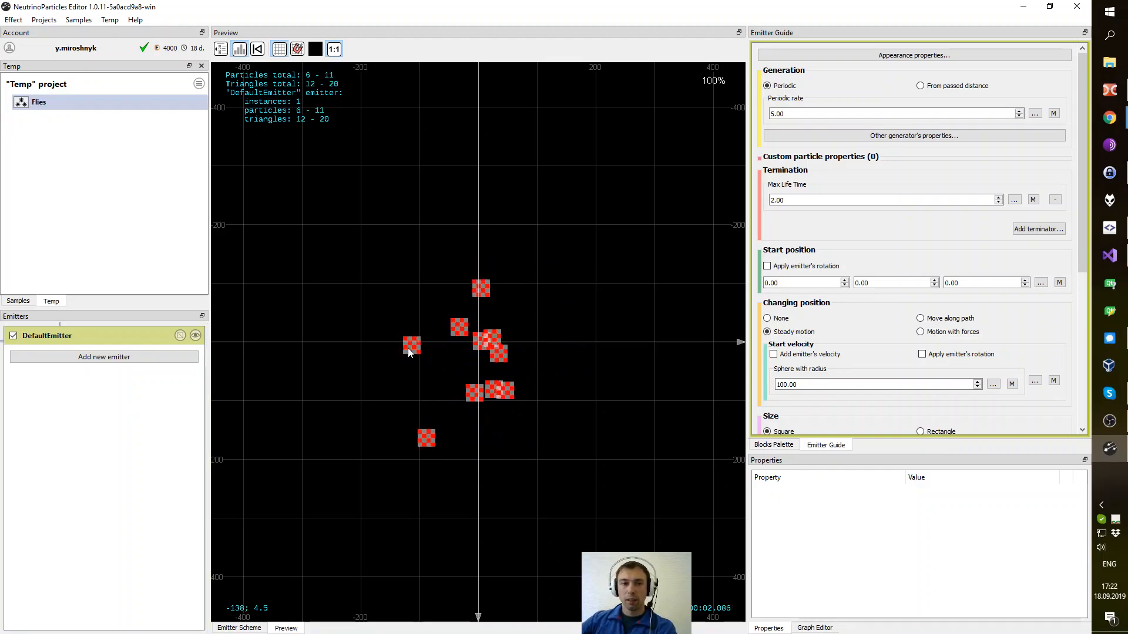
# - Remove the Max Life Time terminator from the default emitter and accept the loss of Over Particle Life values
pyautogui.moveTo(479, 342)
pyautogui.mouseDown()
pyautogui.moveTo(469, 363)
pyautogui.moveTo(469, 352)
pyautogui.mouseUp()
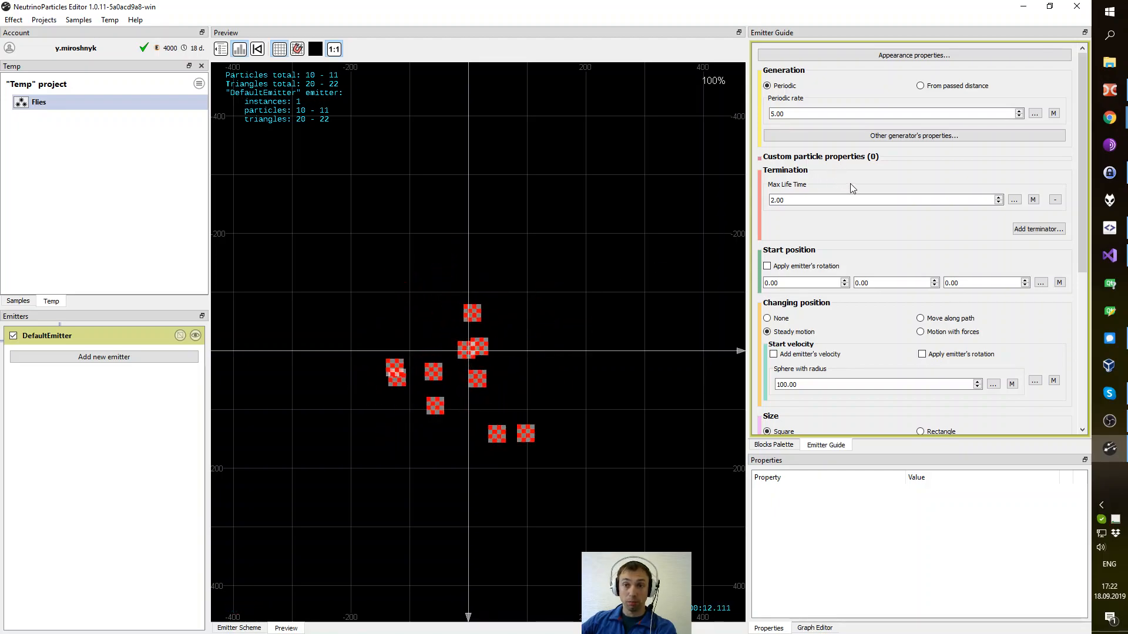
pyautogui.click(1054, 201)
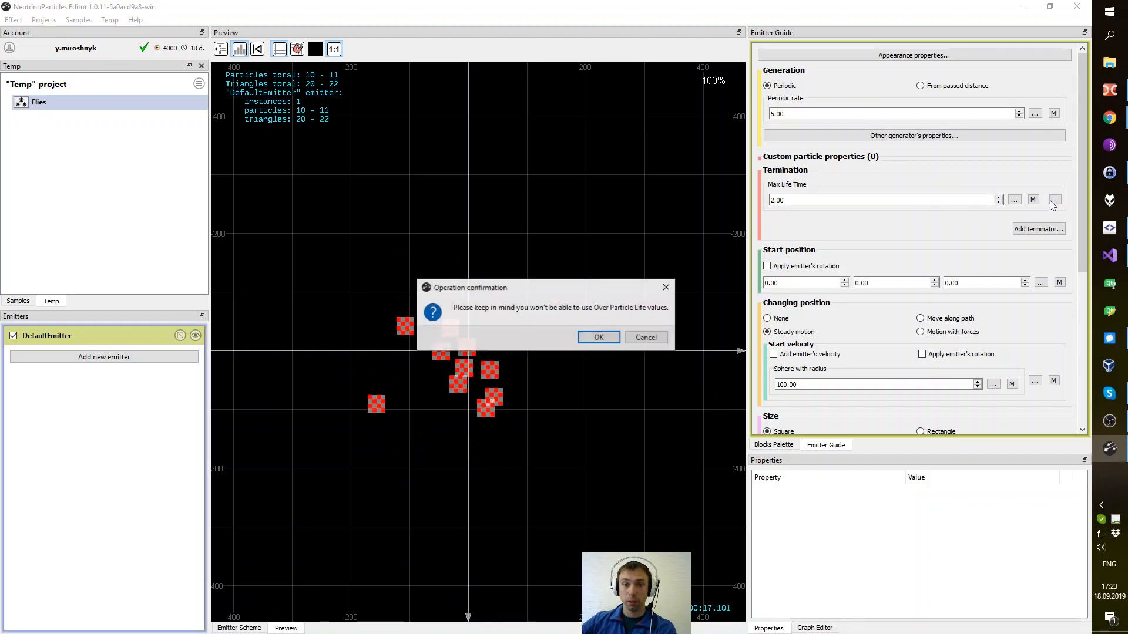
pyautogui.click(599, 338)
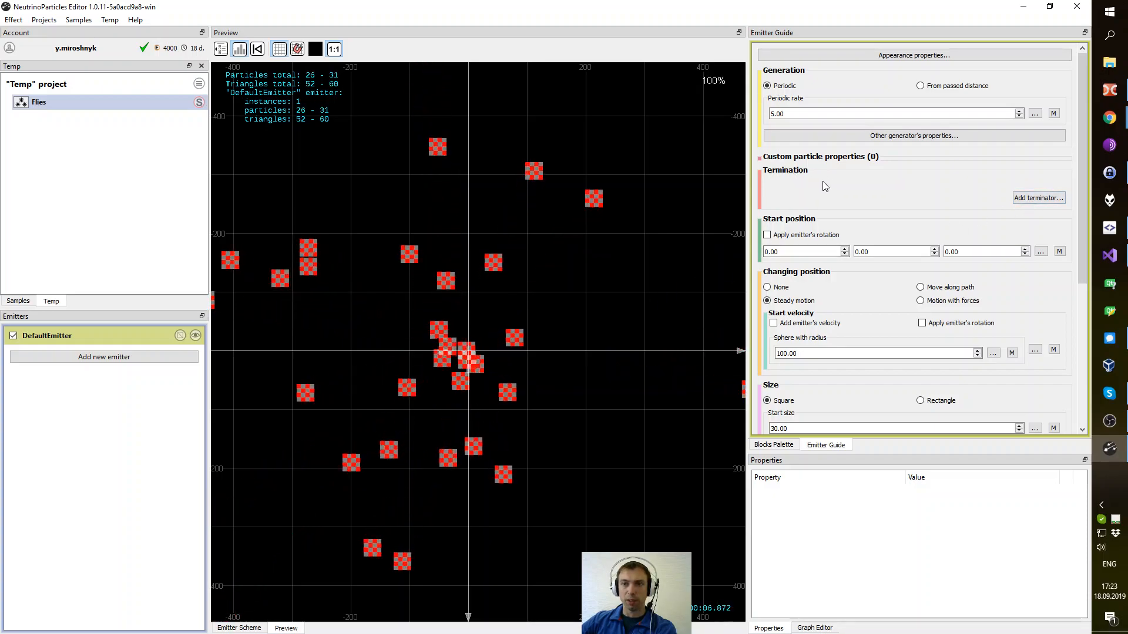
pyautogui.scroll(-4, 501, 353)
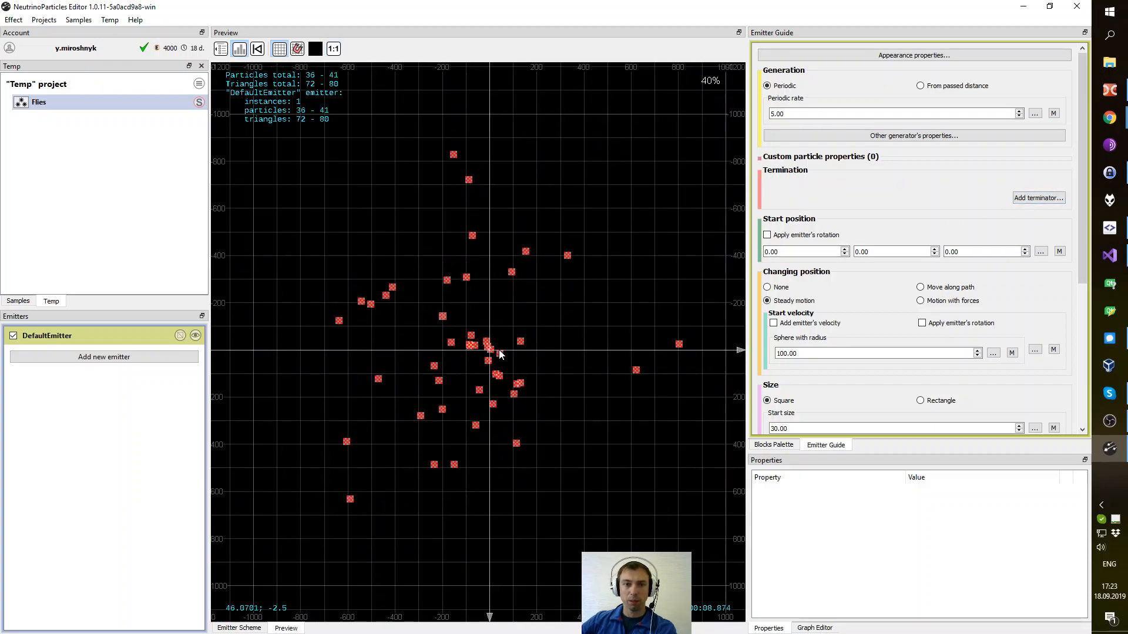
pyautogui.scroll(2, 505, 350)
pyautogui.scroll(1, 512, 342)
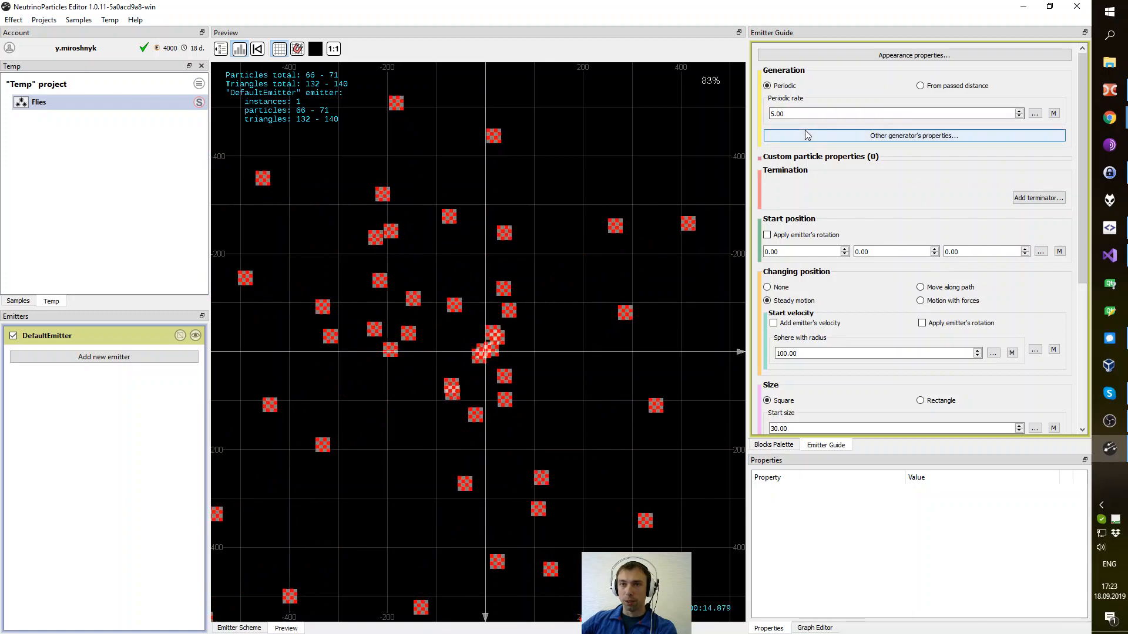
# - Enable fixed shots in the emitter's other generator properties and set the number of fixed shots to 1
pyautogui.click(922, 137)
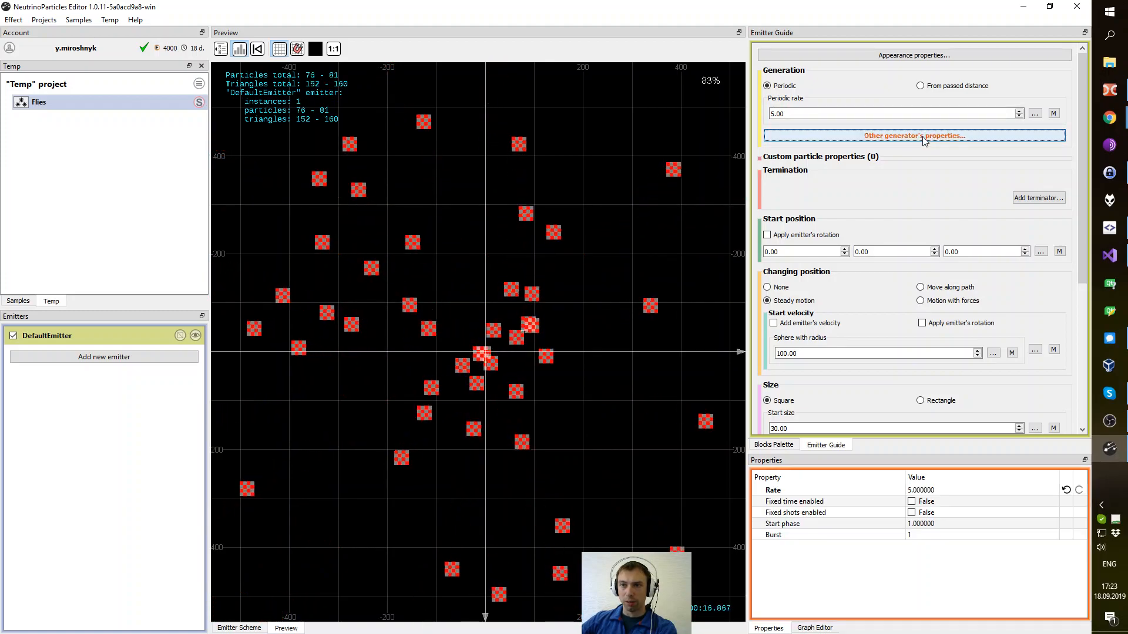
pyautogui.click(912, 513)
pyautogui.click(912, 514)
pyautogui.click(924, 526)
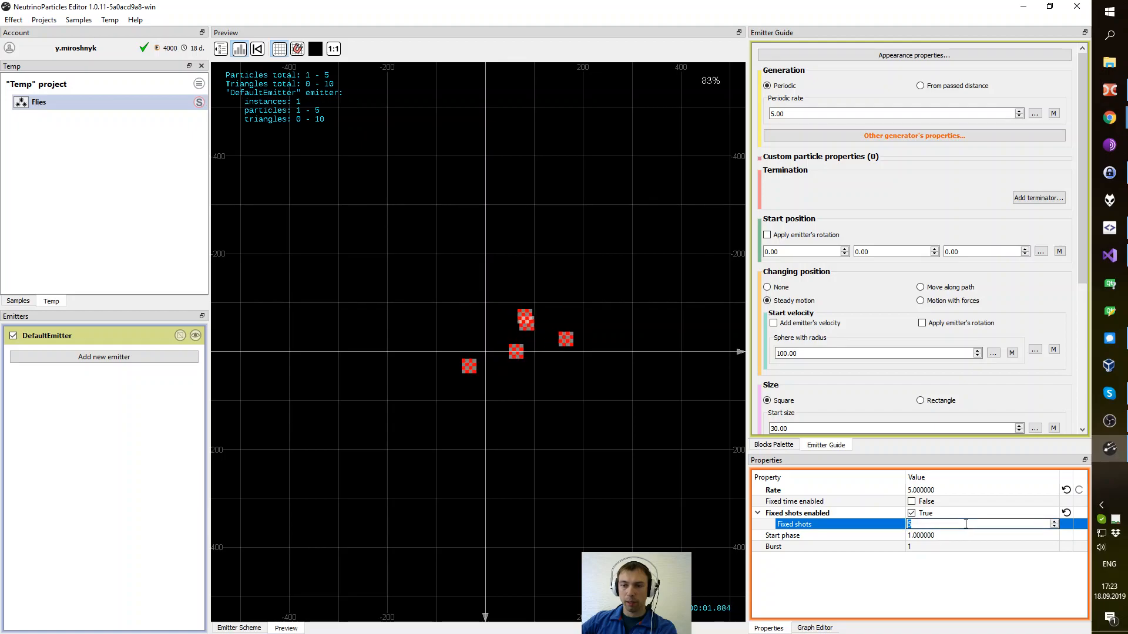
pyautogui.write('1')
pyautogui.press('Return')
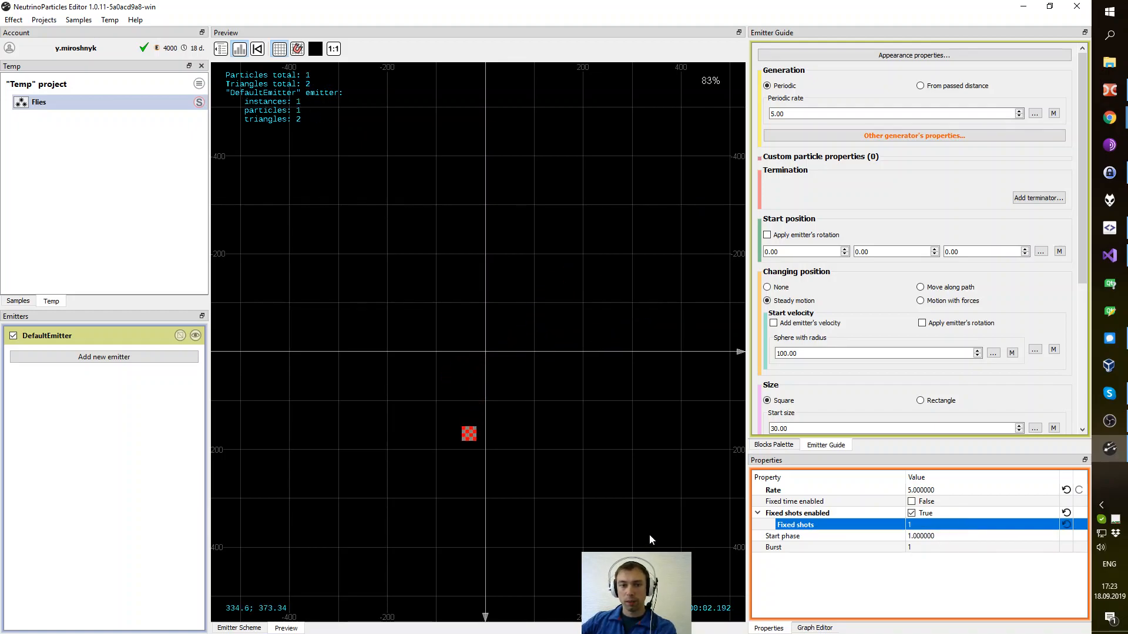
# - Set the generator's burst to 30 particles
pyautogui.click(932, 546)
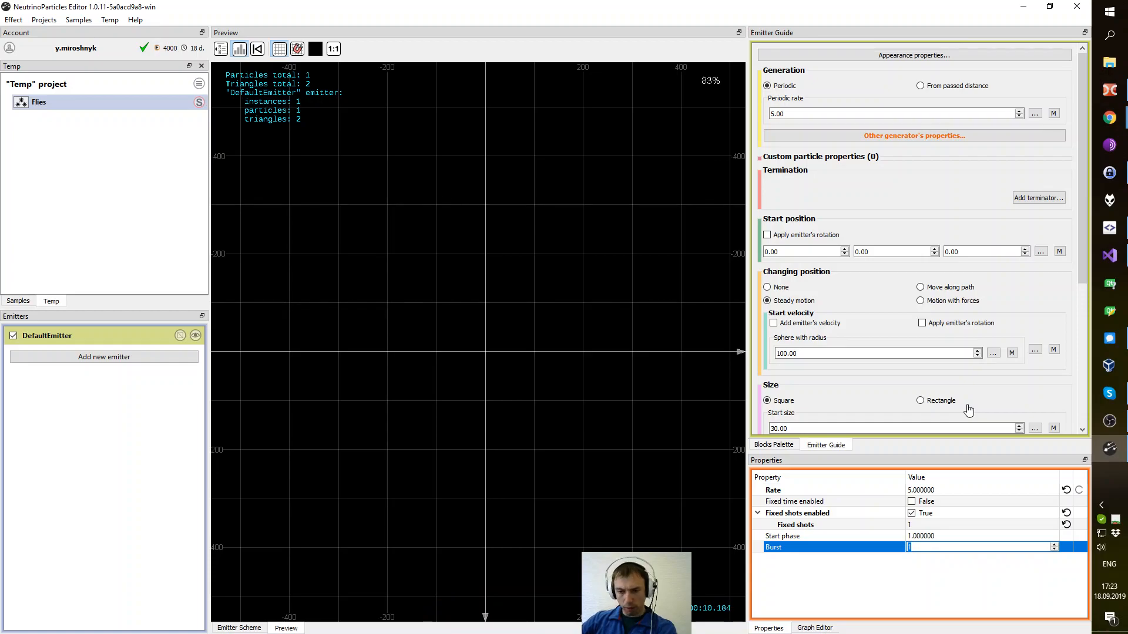
pyautogui.write('30')
pyautogui.press('Return')
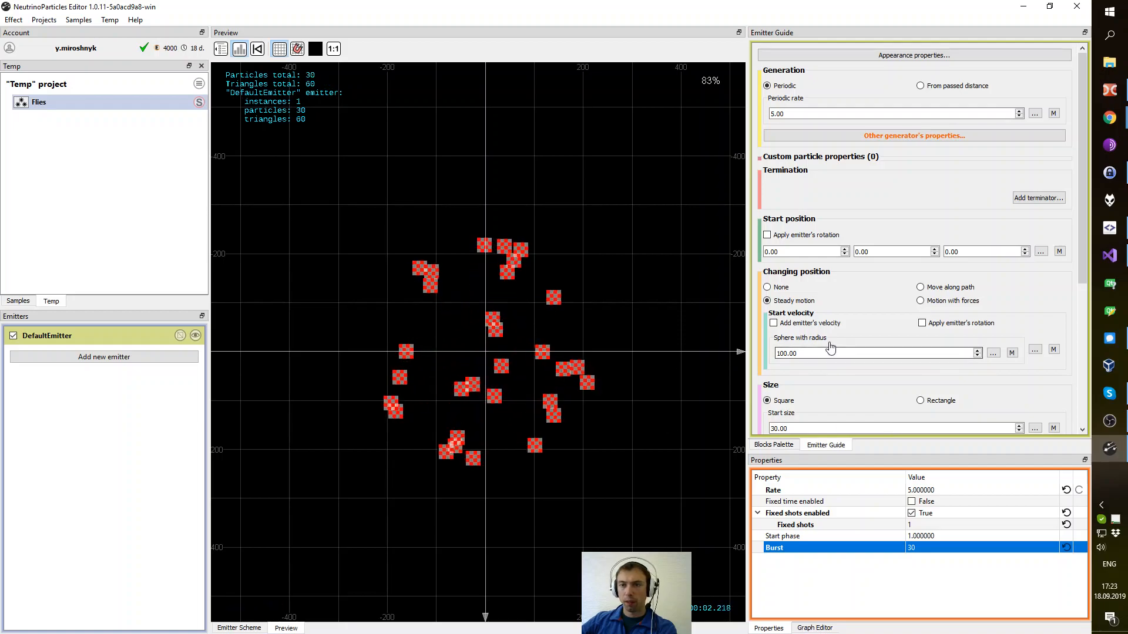
# - Set the particles' start size to 10
pyautogui.scroll(-3, 831, 345)
pyautogui.moveTo(802, 323); pyautogui.dragTo(743, 321)
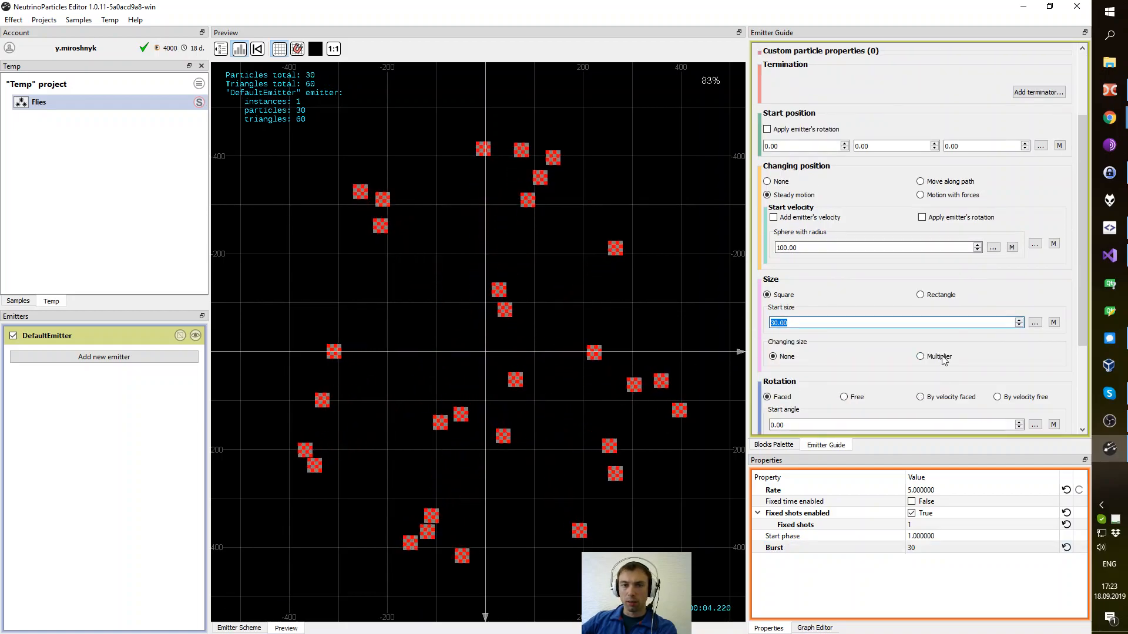
pyautogui.write('10')
pyautogui.press('Return')
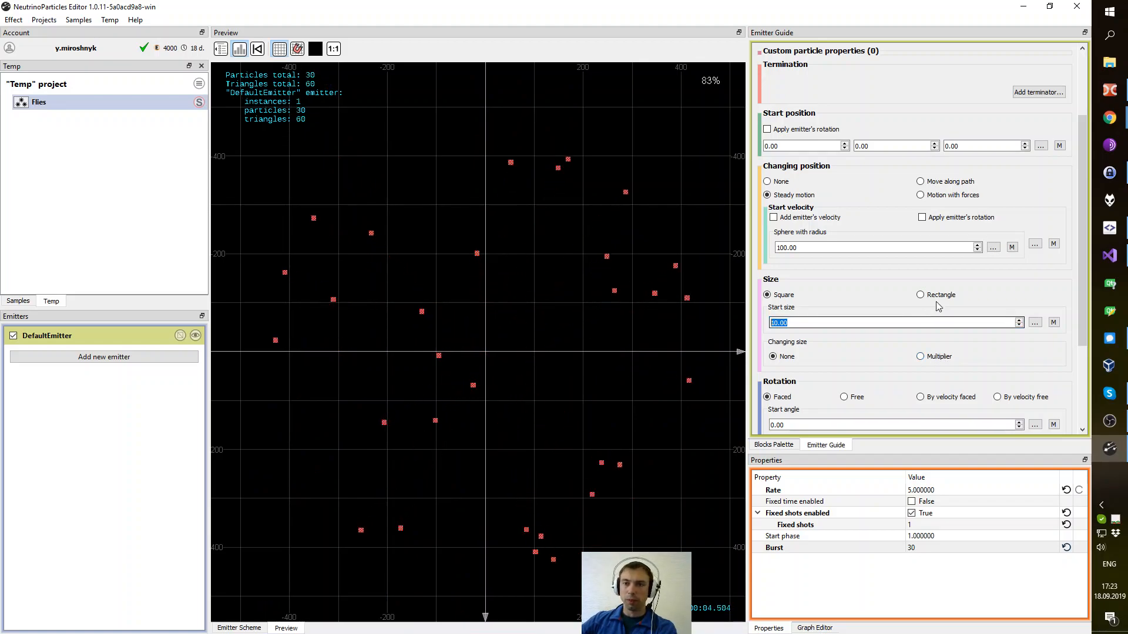
# - Switch the changing position to Motion with forces and make the directed force a math expression whose argument a is Particle position
pyautogui.scroll(2, 805, 264)
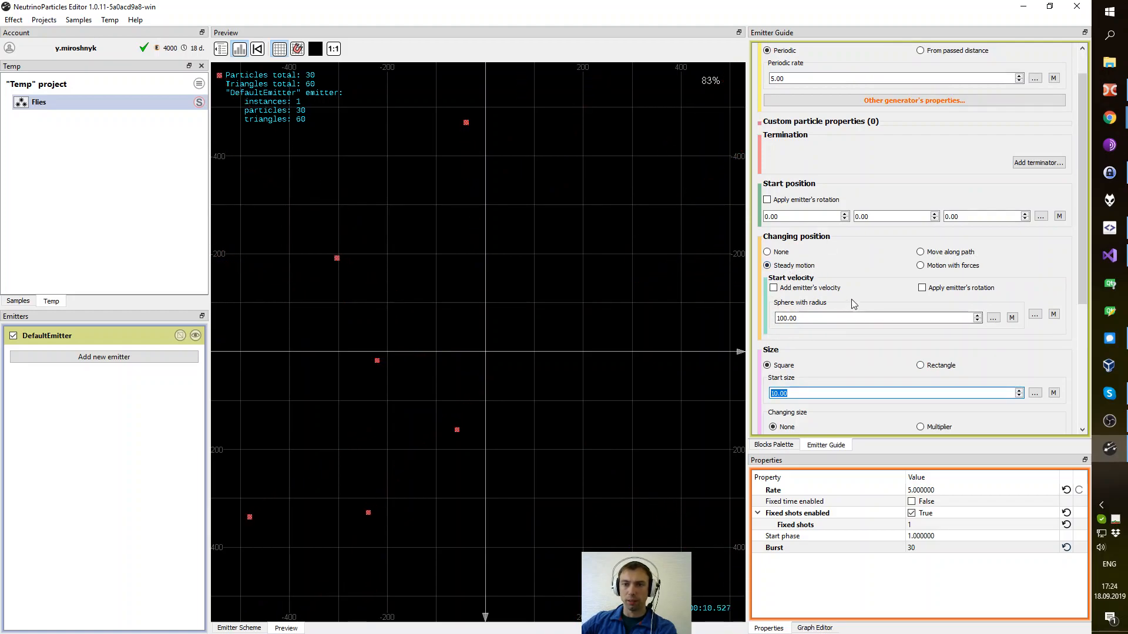
pyautogui.click(920, 266)
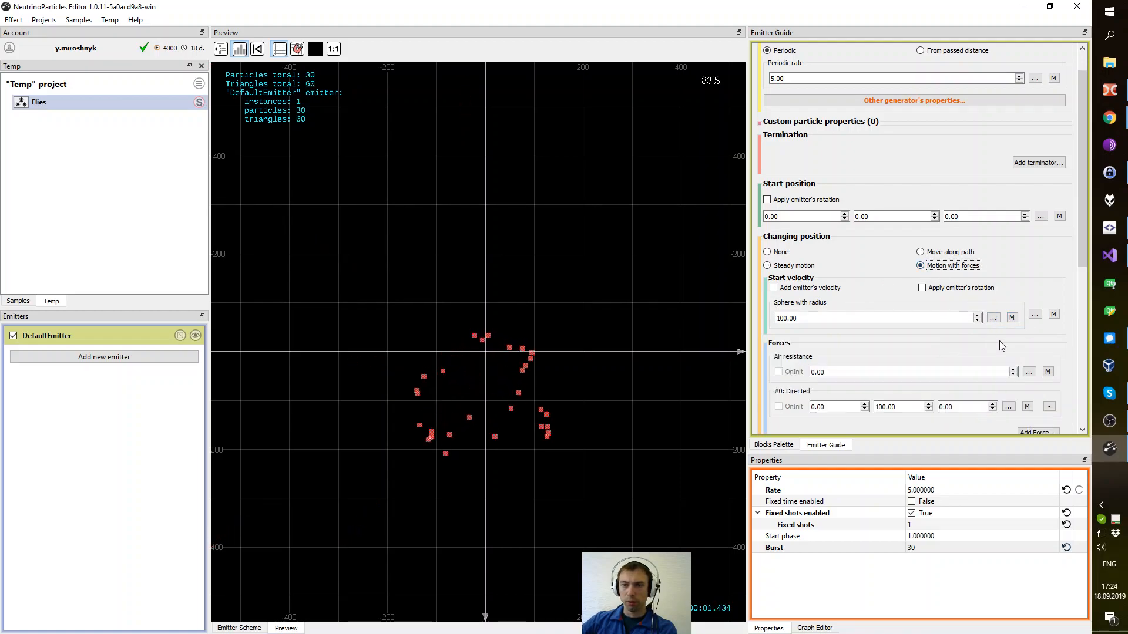
pyautogui.moveTo(1083, 245); pyautogui.dragTo(1085, 301)
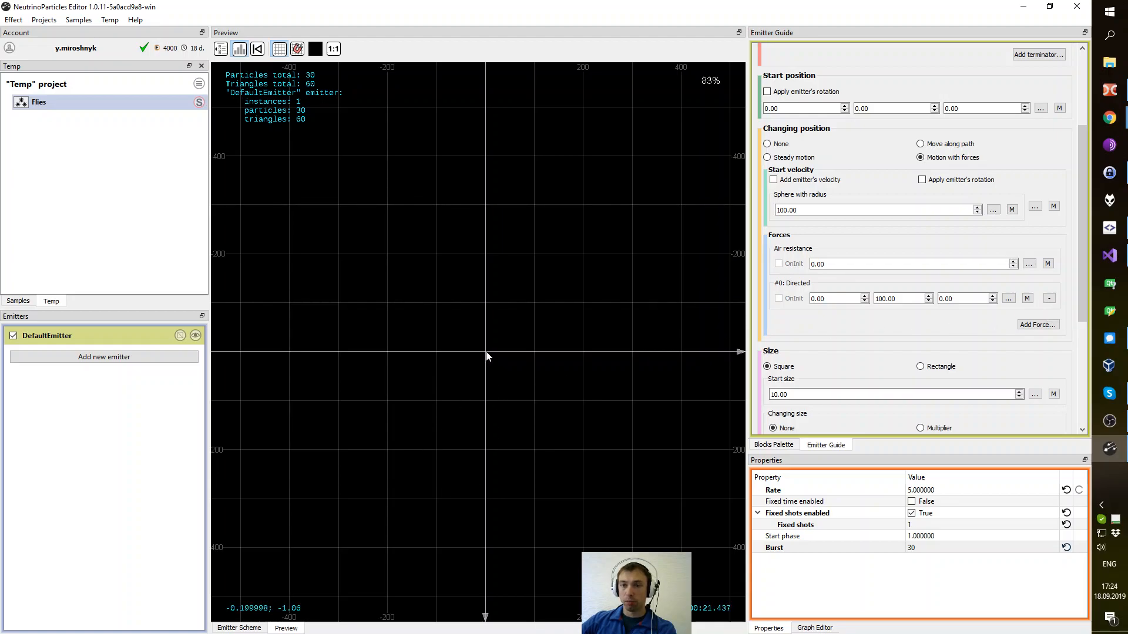
pyautogui.click(1027, 299)
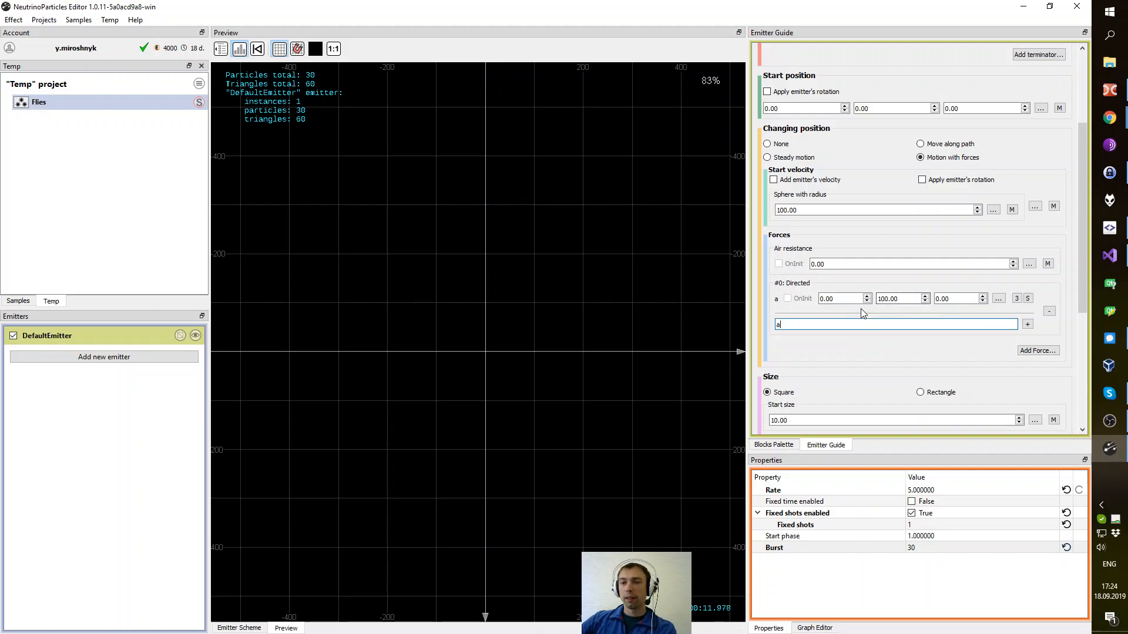
pyautogui.click(999, 300)
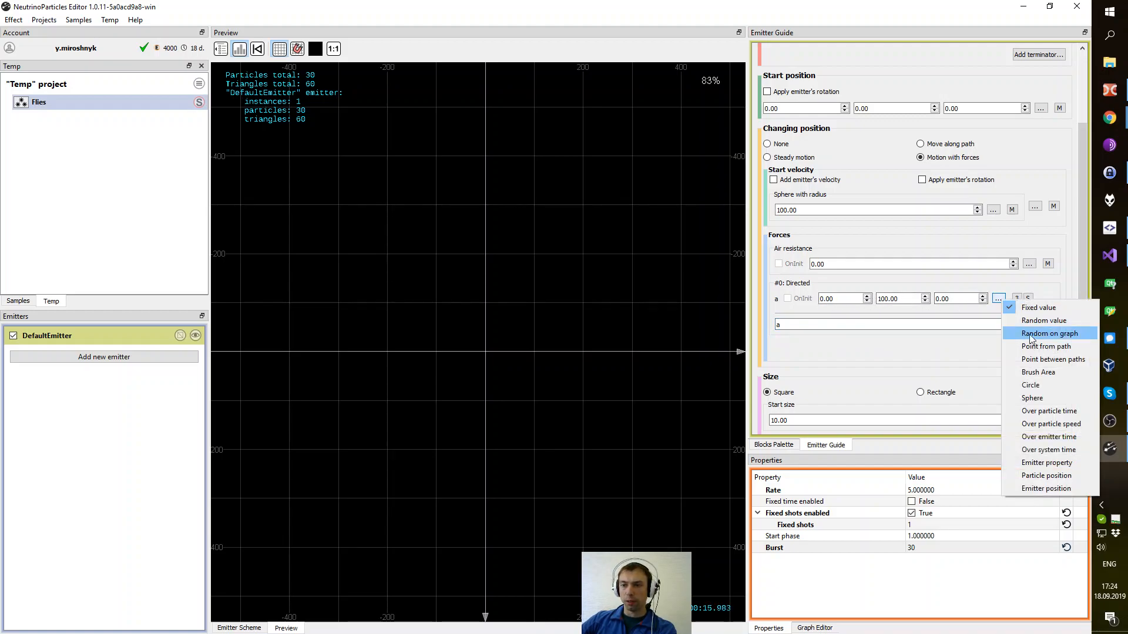
pyautogui.click(1046, 478)
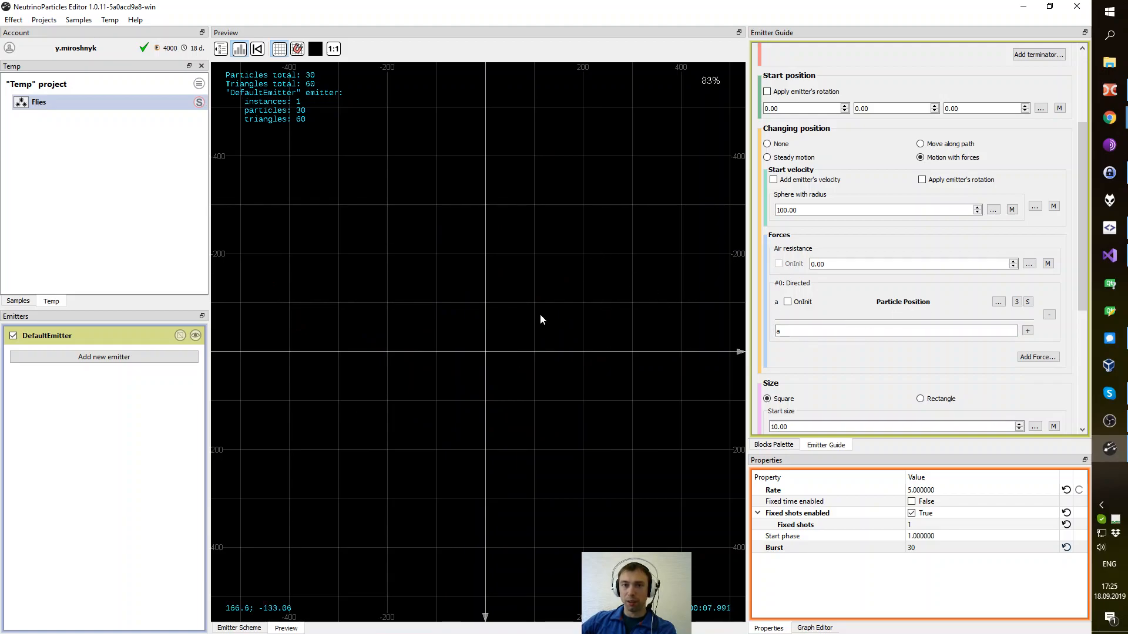
# - Set the directed force's expression to -a so it pulls the particles back toward the origin
pyautogui.scroll(-15, 513, 327)
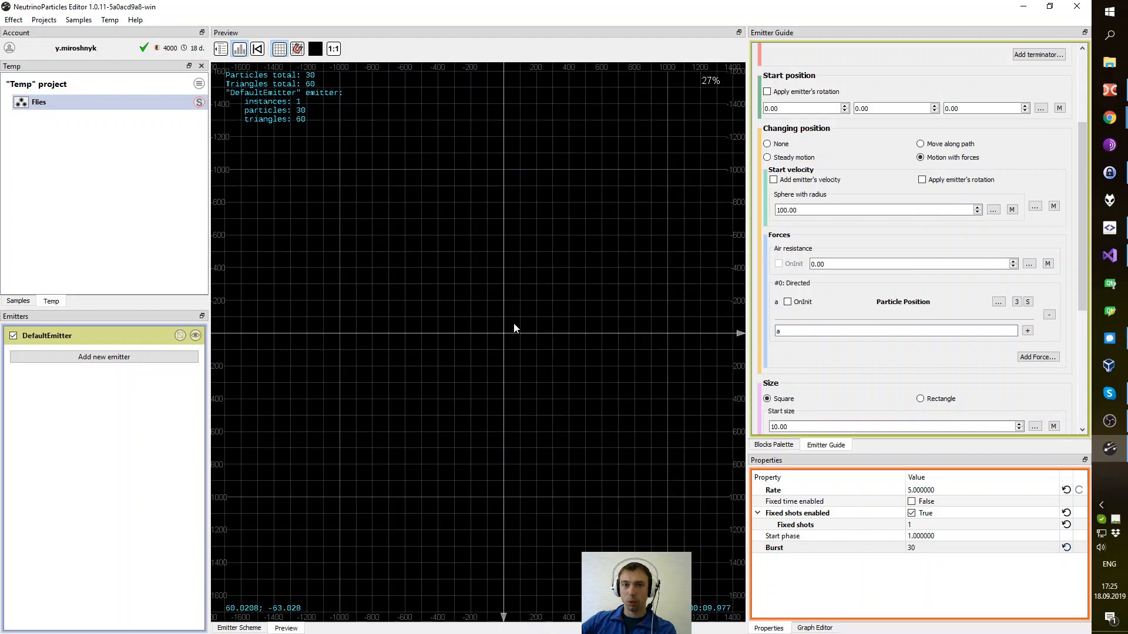
pyautogui.scroll(8, 516, 325)
pyautogui.scroll(4, 503, 335)
pyautogui.moveTo(513, 332); pyautogui.dragTo(512, 351)
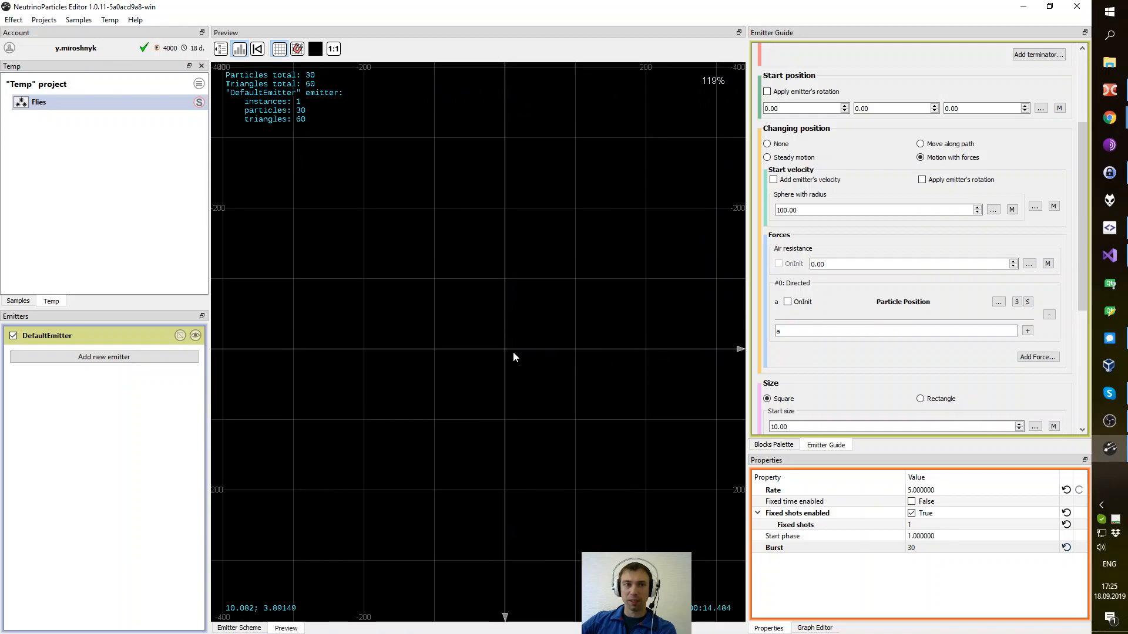
pyautogui.click(334, 49)
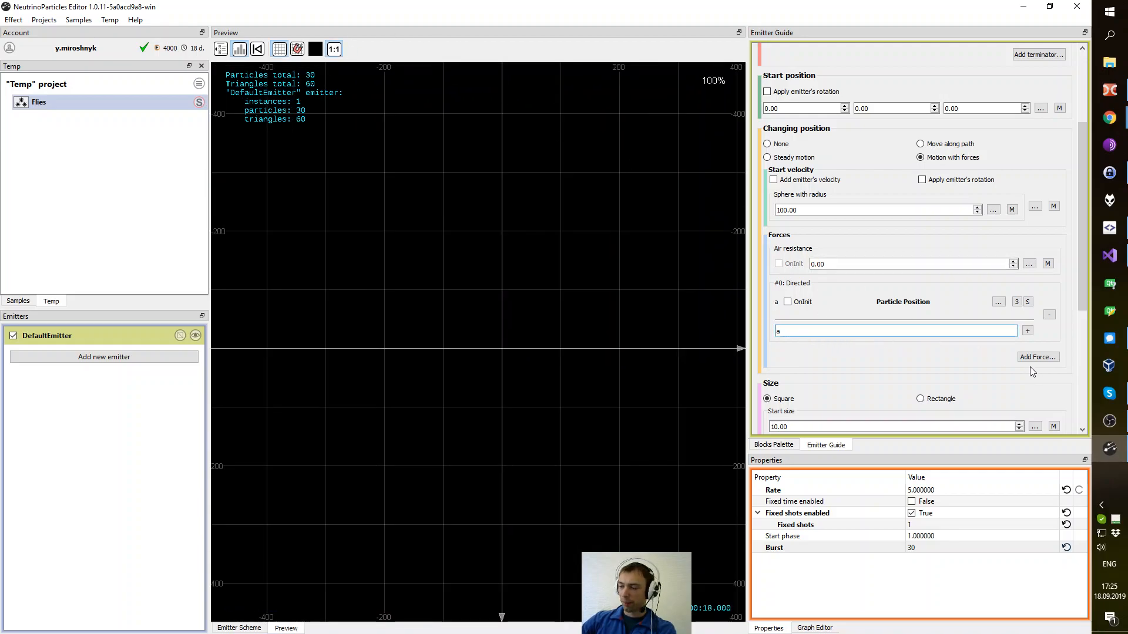
pyautogui.press('Return')
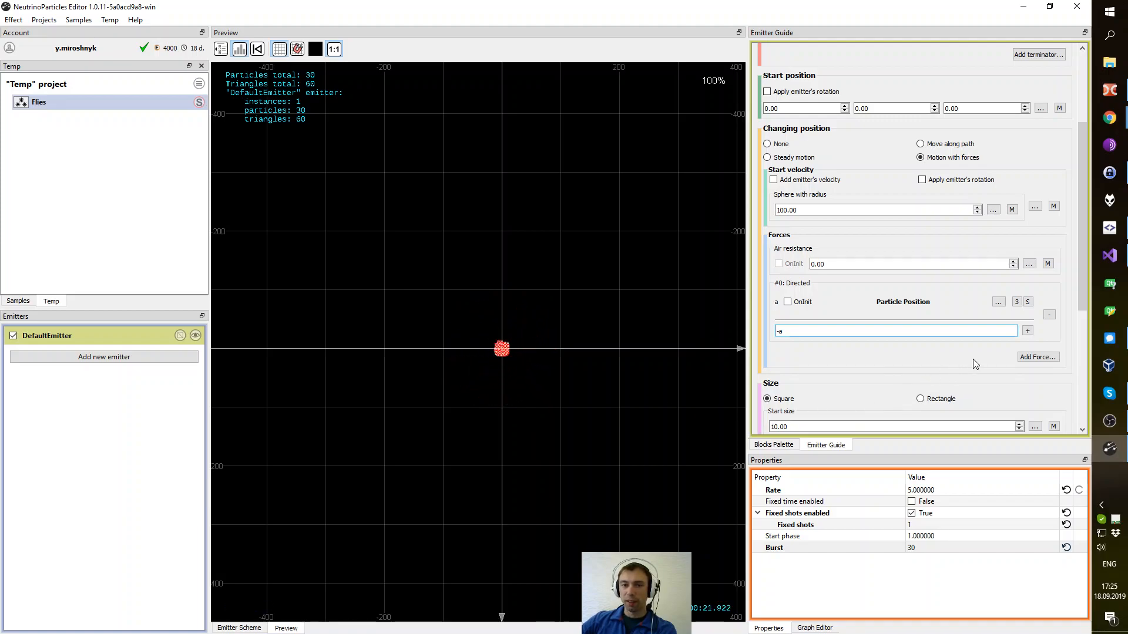
# - Add a Turbulence force to the particle motion
pyautogui.click(1037, 357)
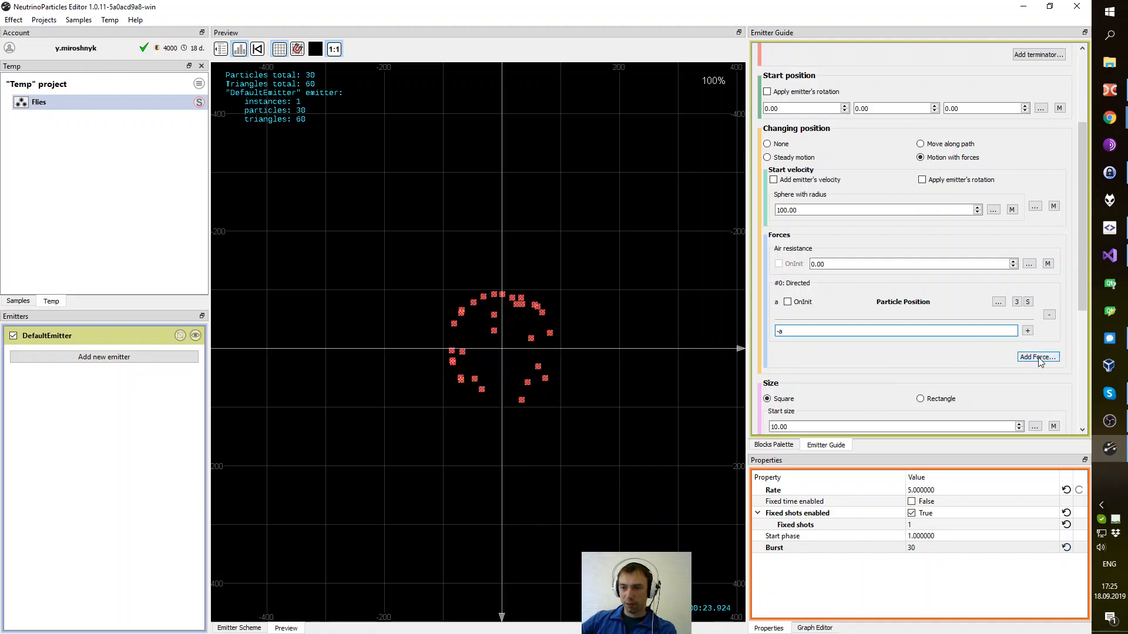
pyautogui.click(1075, 379)
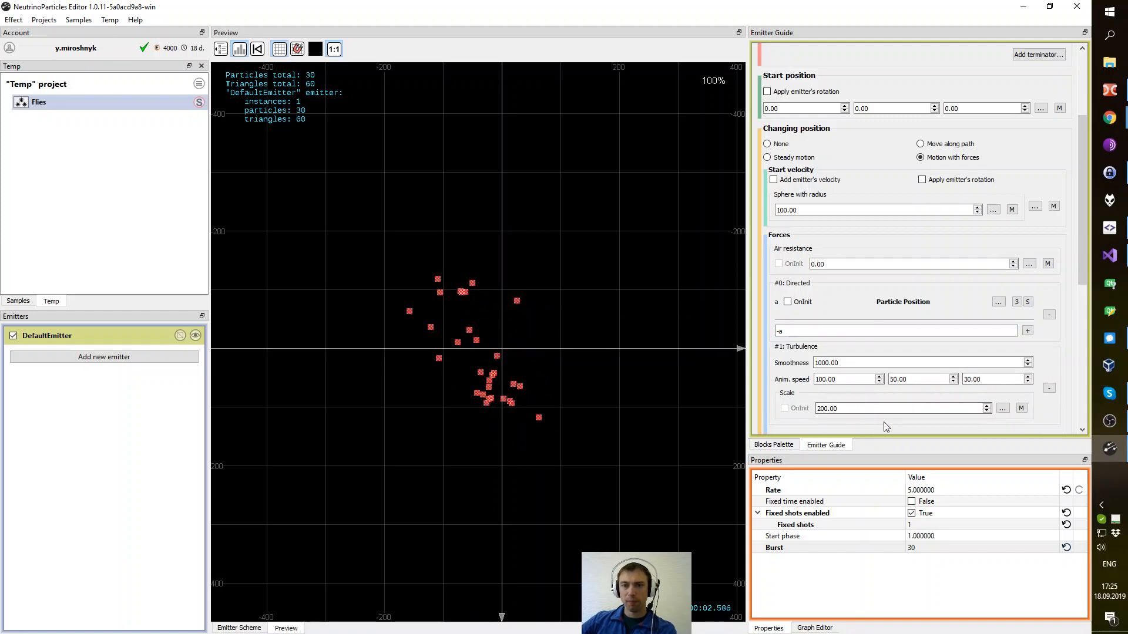
pyautogui.scroll(-2, 1049, 364)
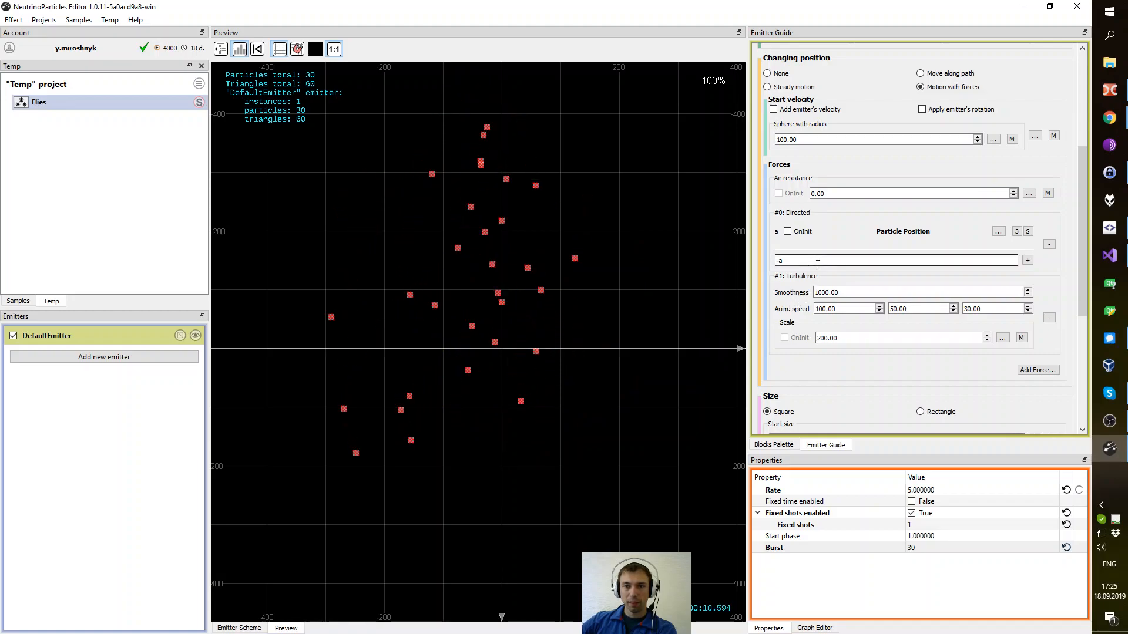
# - Set the air resistance of the particle motion to 0.50
pyautogui.scroll(1, 819, 232)
pyautogui.doubleClick(820, 228)
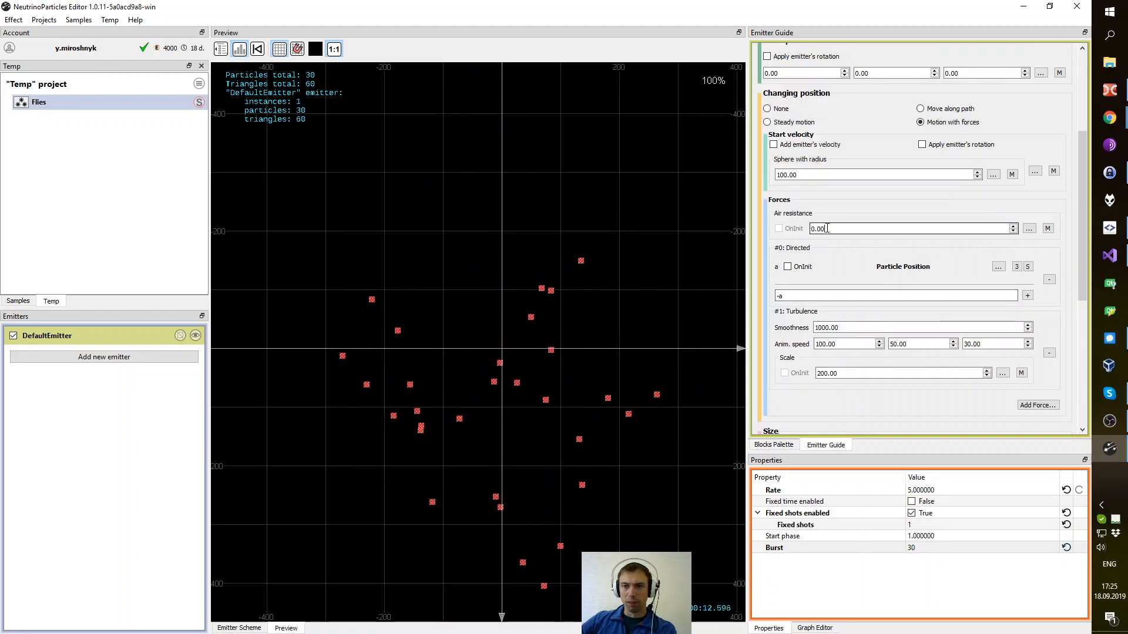
pyautogui.write('5')
pyautogui.press('Return')
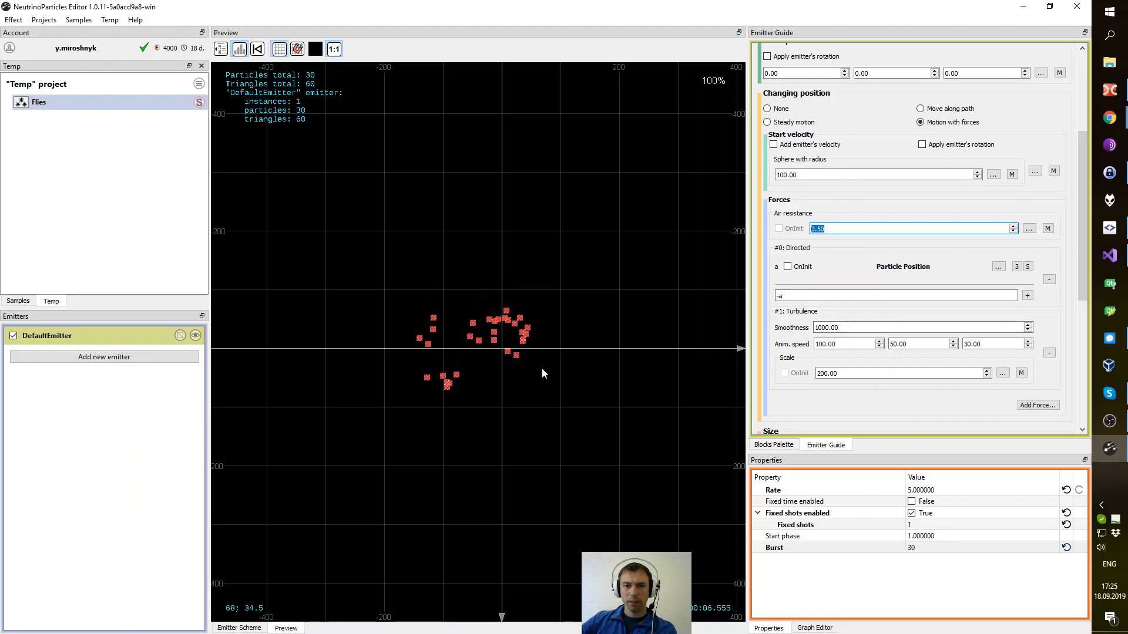
pyautogui.scroll(-1, 541, 363)
pyautogui.scroll(1, 534, 362)
pyautogui.moveTo(534, 363); pyautogui.dragTo(527, 379)
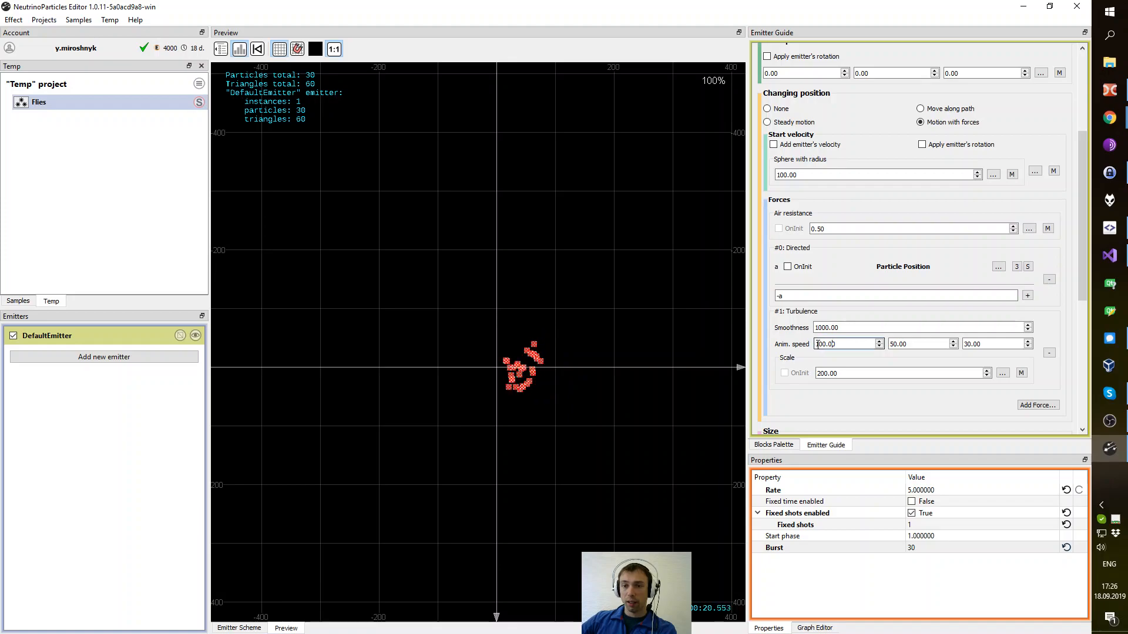
# - Set the turbulence force's animation speed to 500, 250 and 150 and its scale to 2000
pyautogui.moveTo(816, 344); pyautogui.dragTo(977, 354)
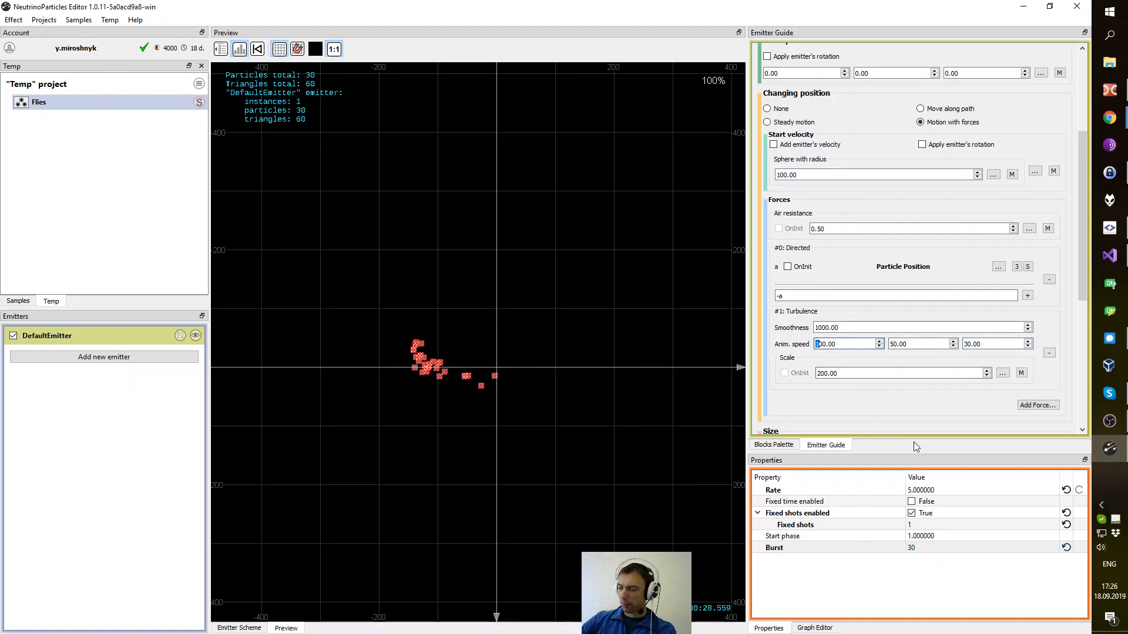
pyautogui.write('5')
pyautogui.press('Return')
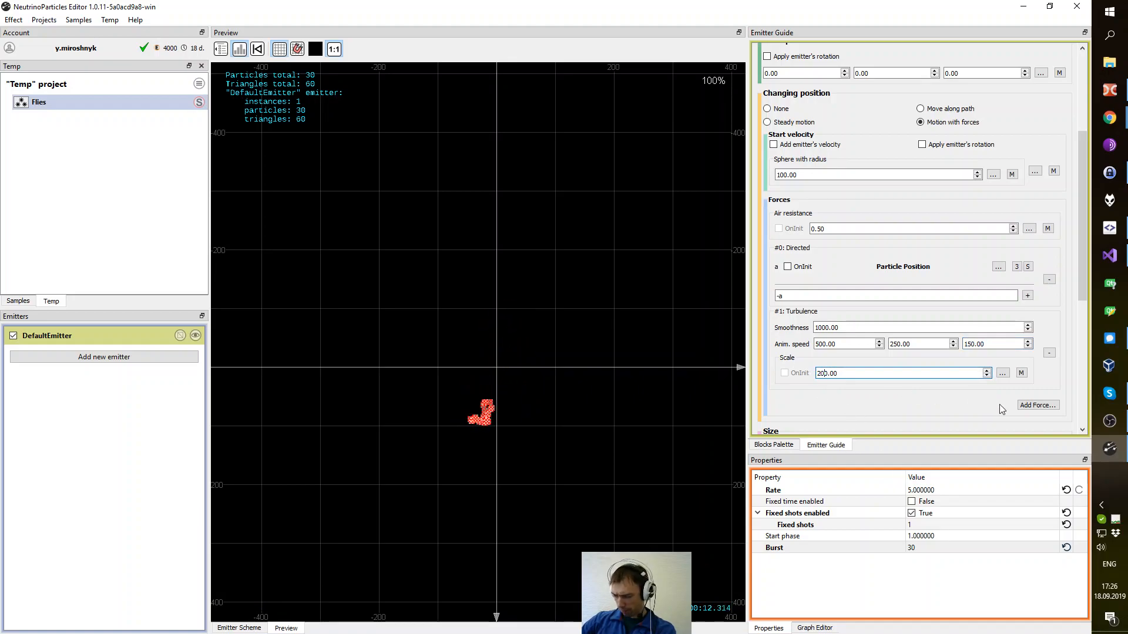
pyautogui.write('0')
pyautogui.press('Return')
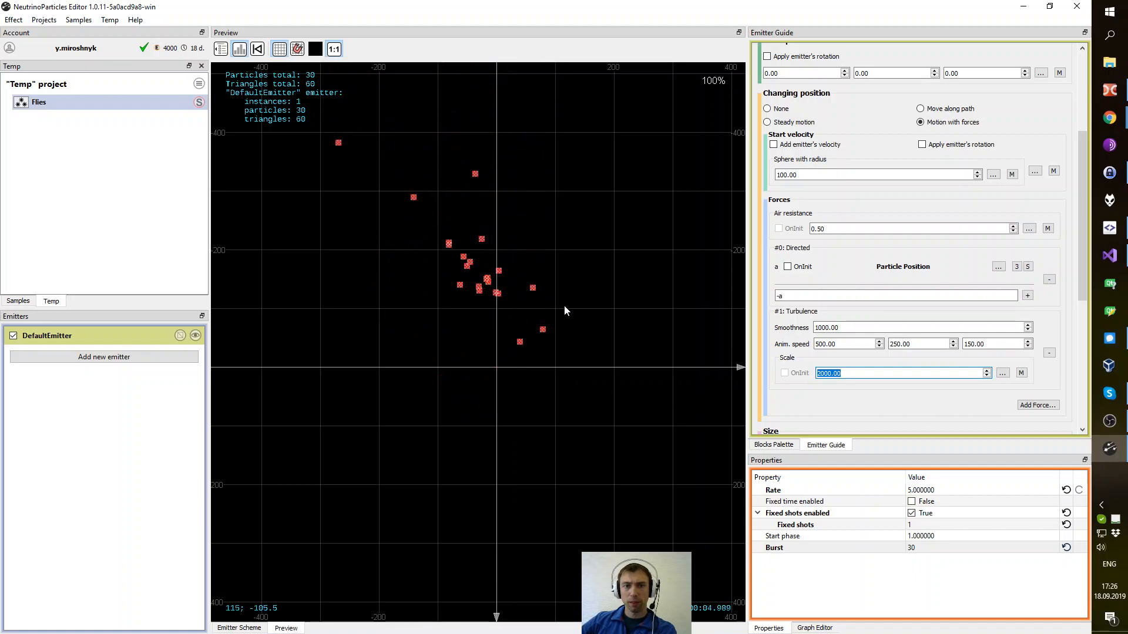
# - Strengthen the pull toward the origin by setting the directed force's expression to -a * 5
pyautogui.scroll(-2, 557, 319)
pyautogui.moveTo(560, 315); pyautogui.dragTo(541, 350)
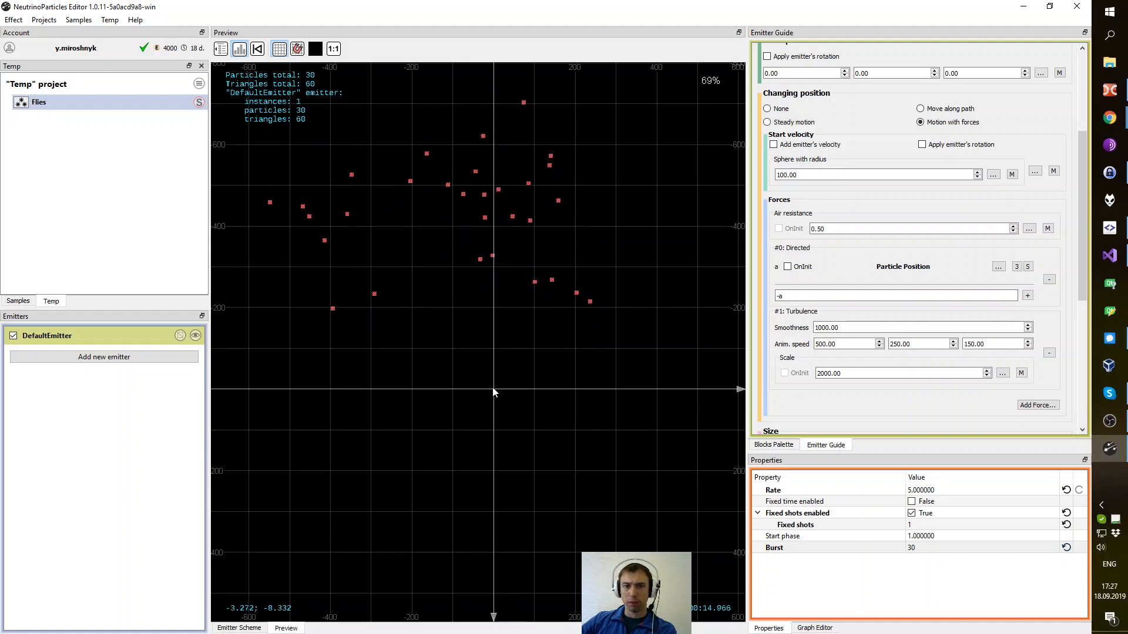
pyautogui.moveTo(497, 394); pyautogui.dragTo(480, 392)
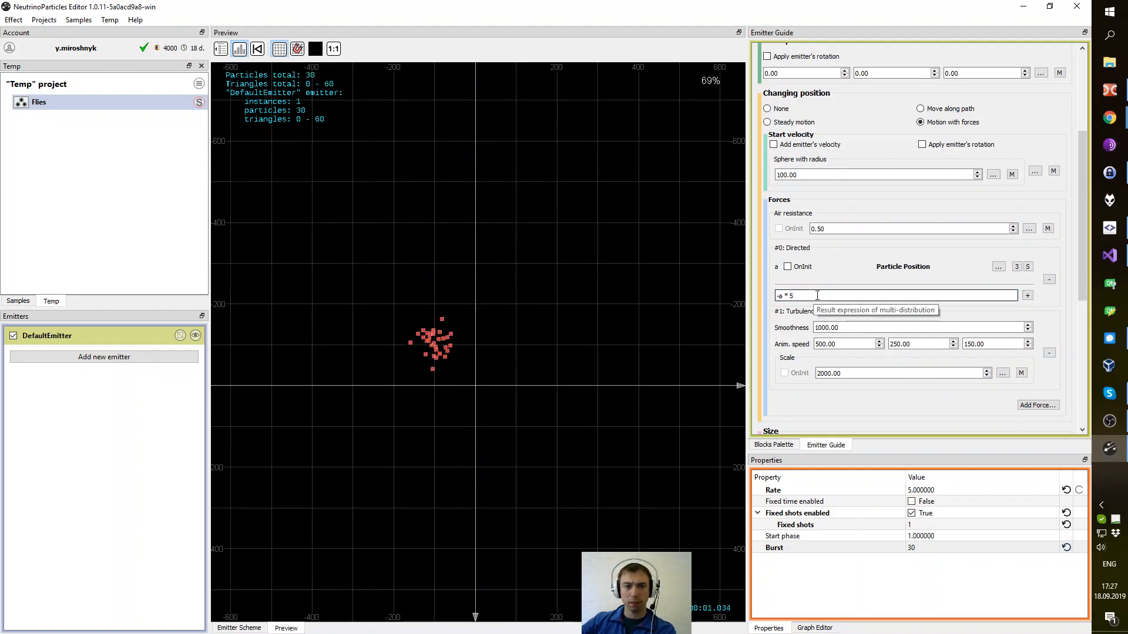
pyautogui.scroll(2, 475, 392)
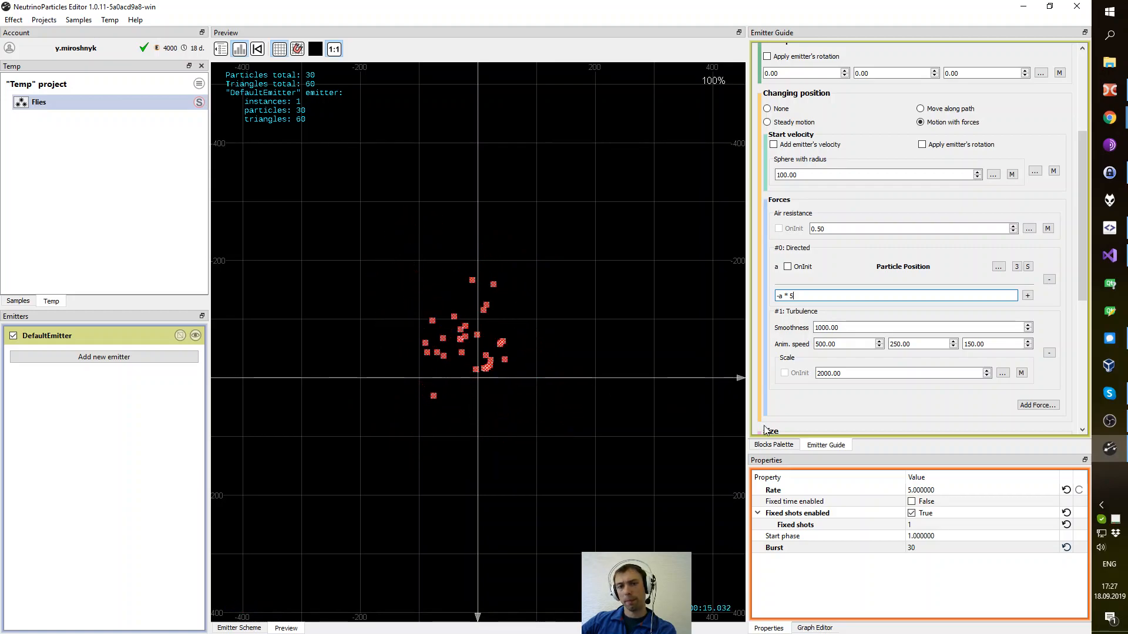
# - Set the particles' rotation to By velocity faced and check the motion in the preview
pyautogui.moveTo(1084, 229); pyautogui.dragTo(1083, 334)
pyautogui.scroll(-3, 784, 295)
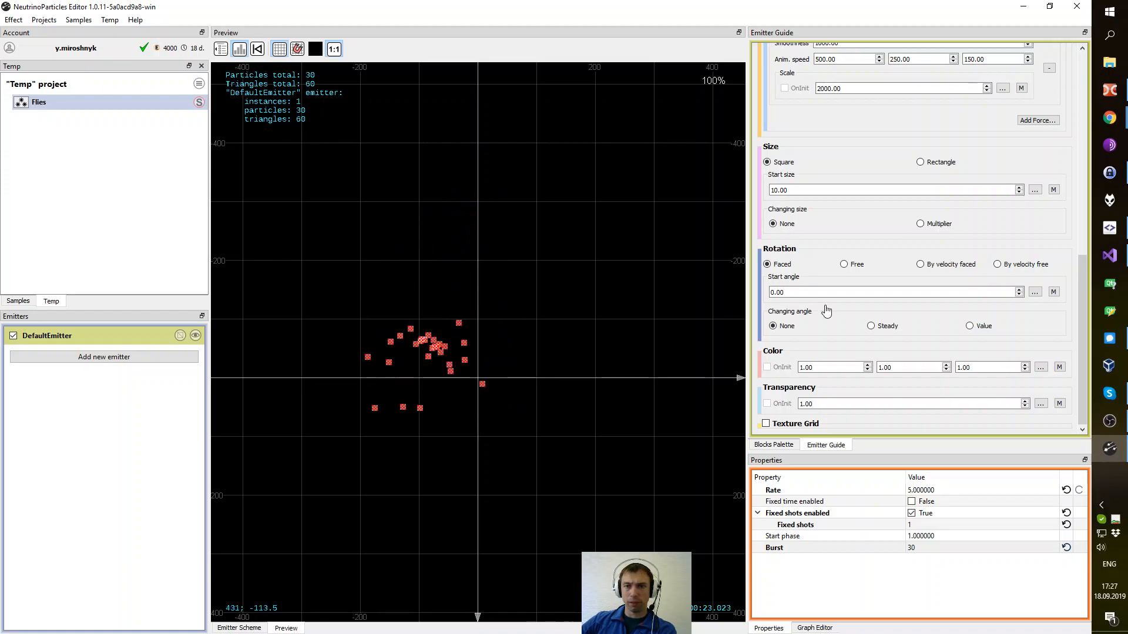
pyautogui.click(923, 265)
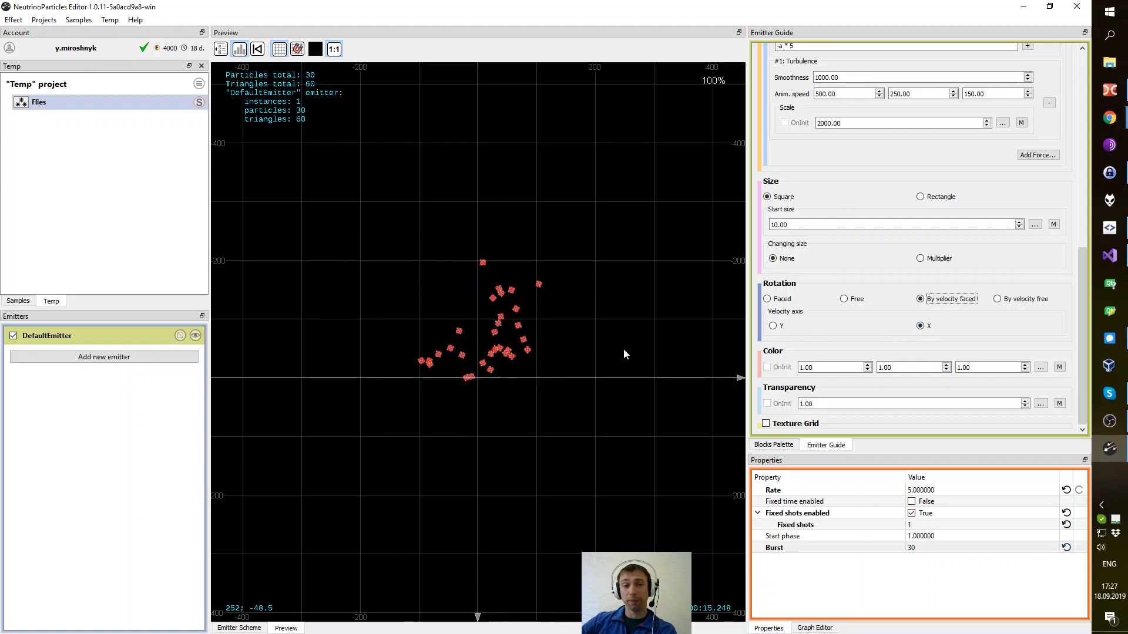
pyautogui.moveTo(605, 372); pyautogui.dragTo(624, 338)
pyautogui.scroll(-2, 606, 363)
pyautogui.scroll(1, 552, 359)
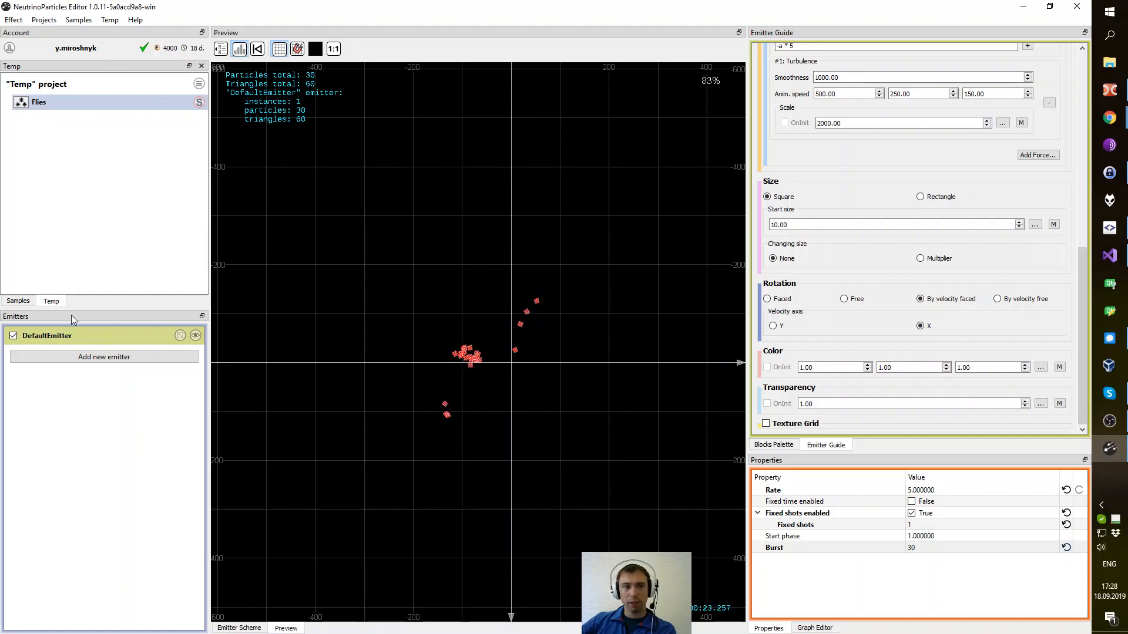
# - Open the Flies01 effect from the Samples project for comparison and return to the Flies effect in the Temp project
pyautogui.click(17, 300)
pyautogui.click(62, 191)
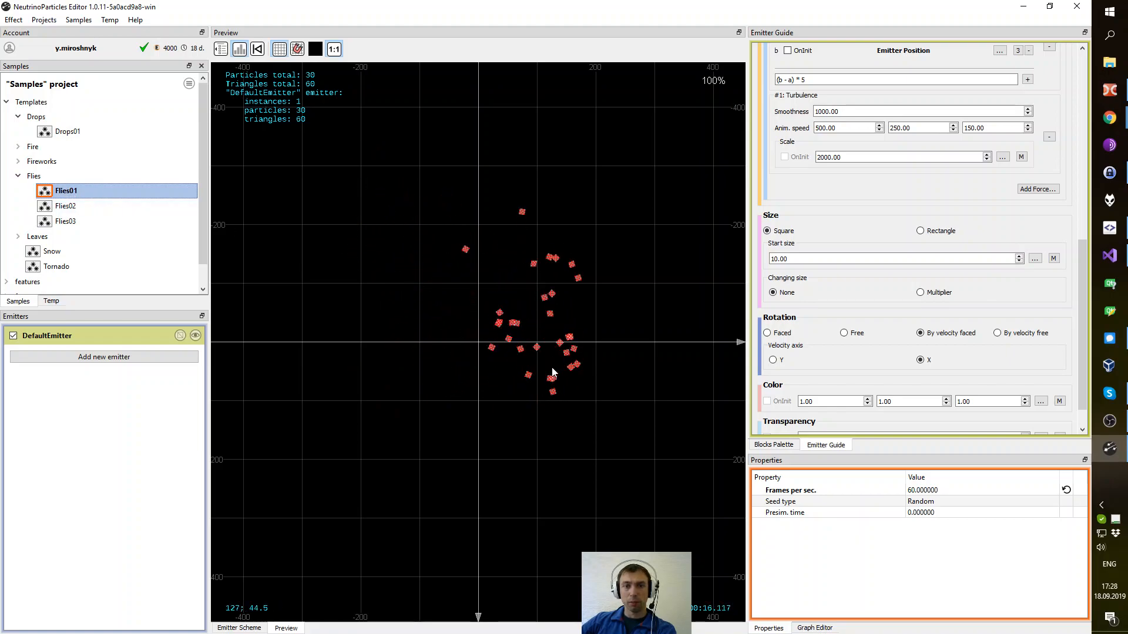
pyautogui.click(59, 302)
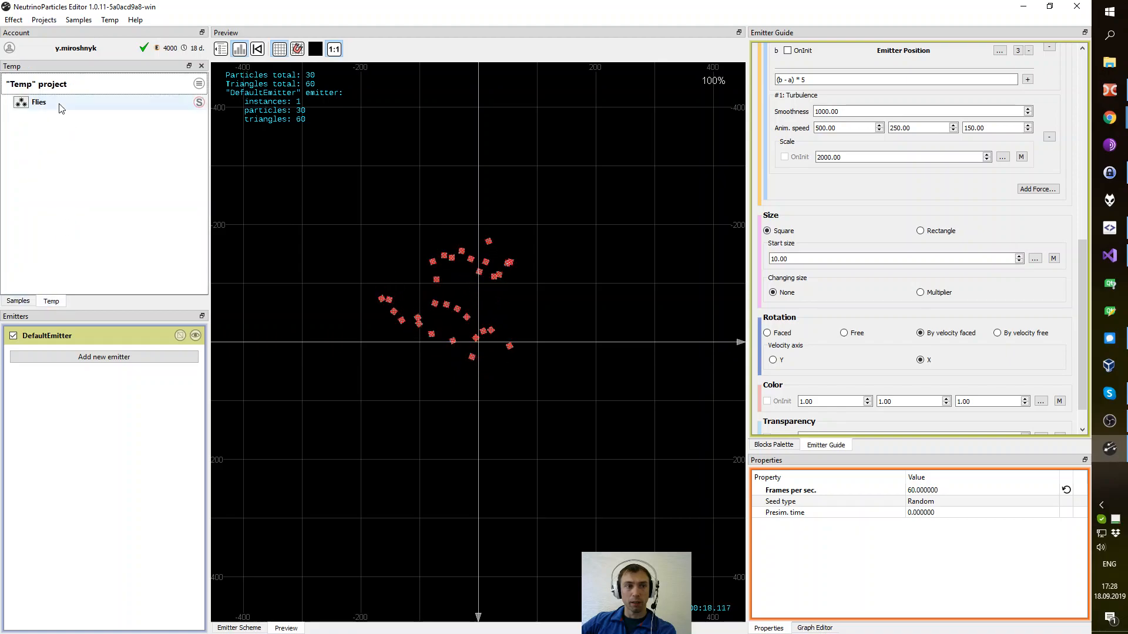
pyautogui.click(39, 101)
pyautogui.moveTo(595, 438); pyautogui.dragTo(541, 386)
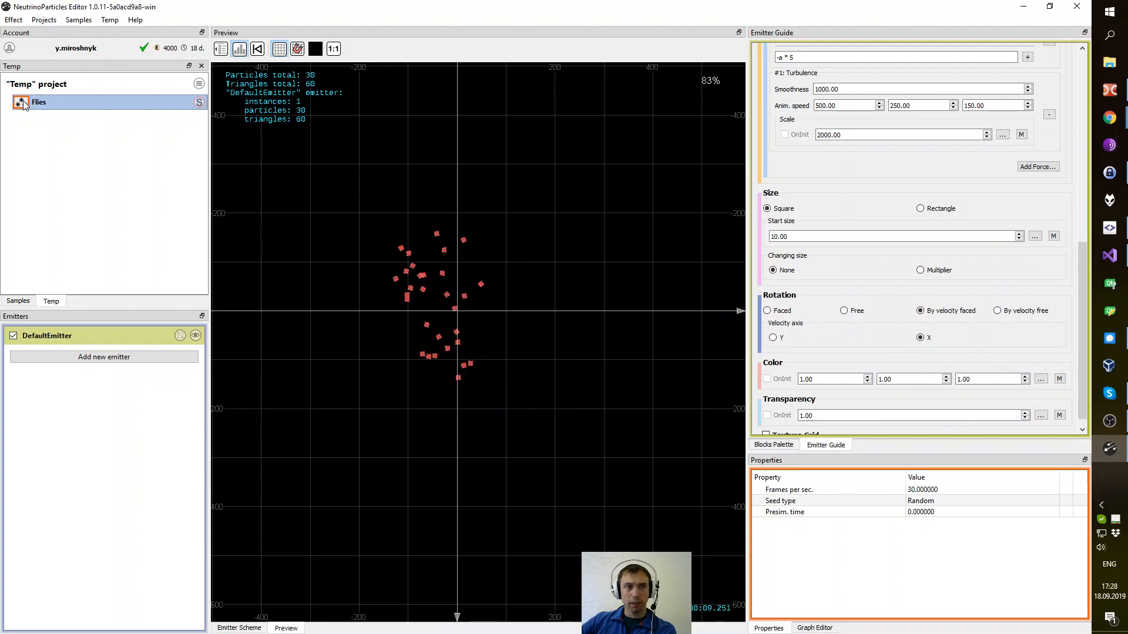
# - Set the Flies effect's frames per second to 60 and check the smoother motion in the preview
pyautogui.click(937, 490)
pyautogui.moveTo(951, 491); pyautogui.dragTo(895, 497)
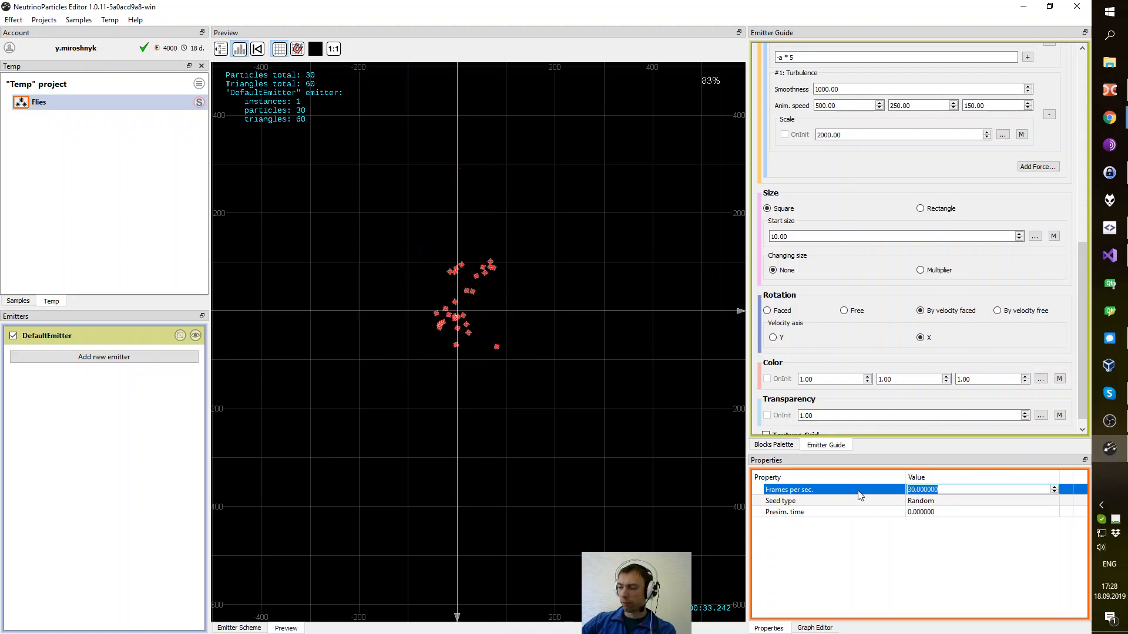
pyautogui.write('60')
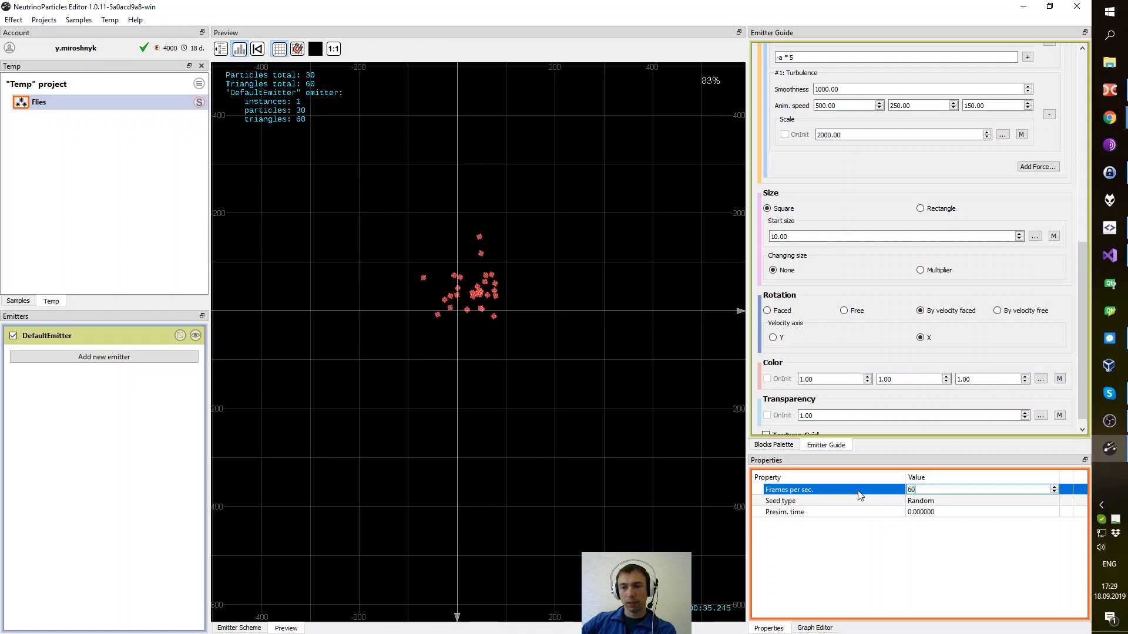
pyautogui.press('Return')
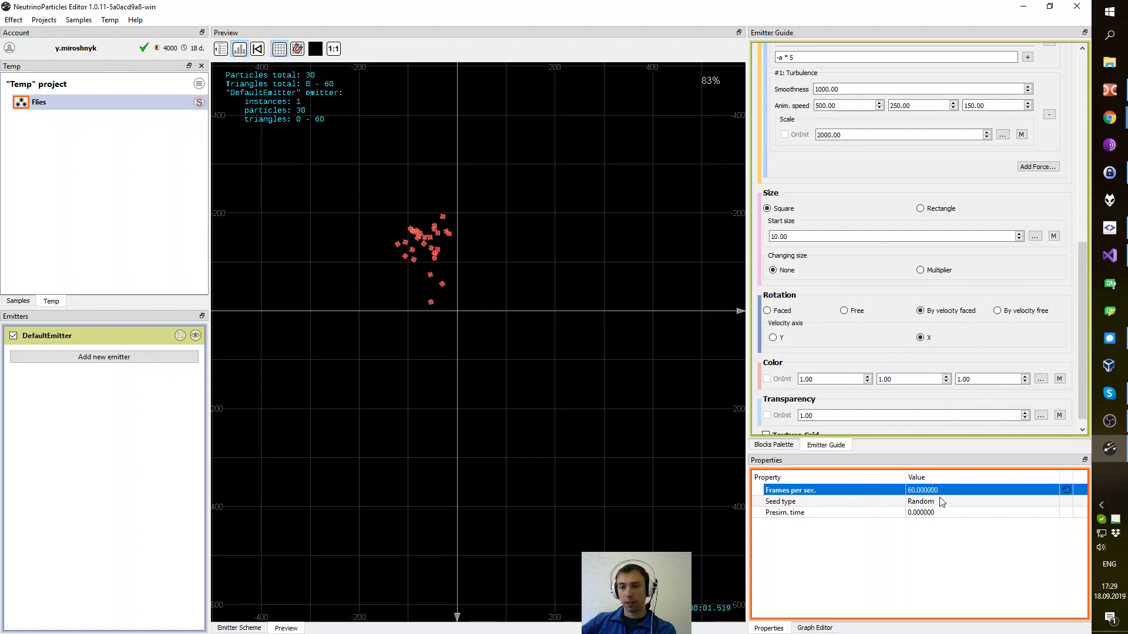
pyautogui.moveTo(453, 372); pyautogui.dragTo(470, 413)
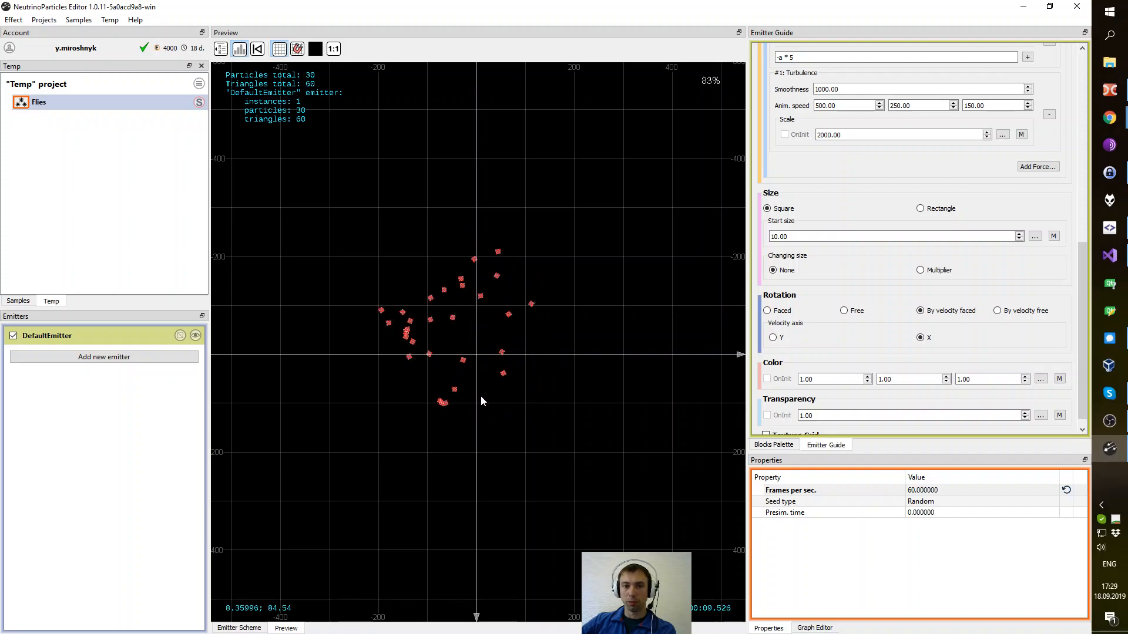
pyautogui.moveTo(498, 385); pyautogui.dragTo(503, 366)
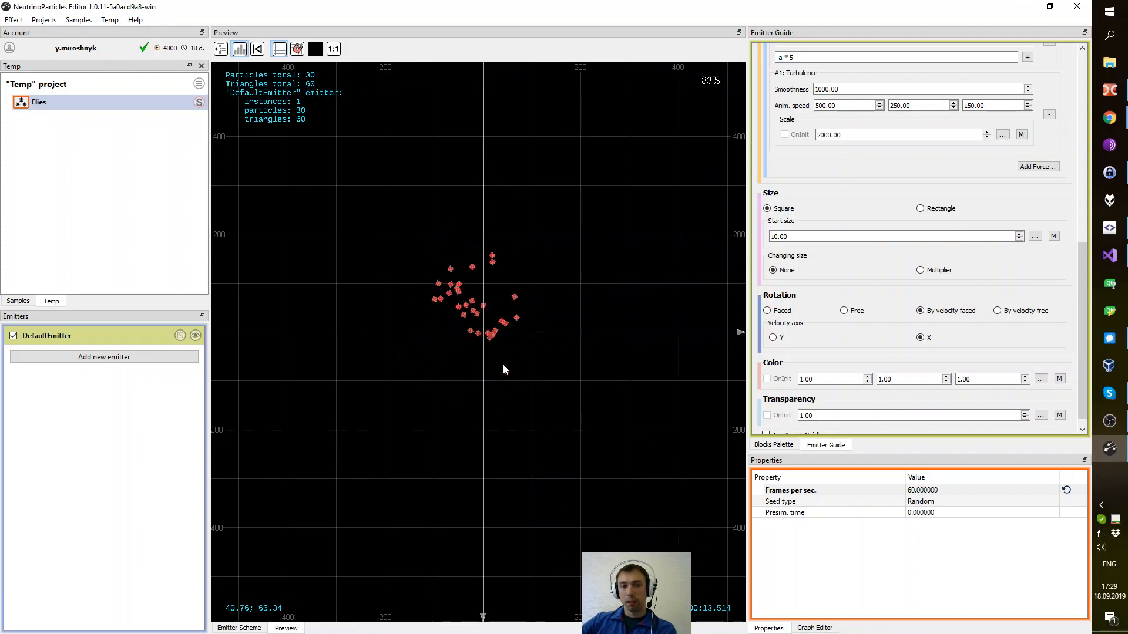
# - View the Flies02 sample effect for comparison and reopen the Flies effect in the Temp project
pyautogui.click(18, 301)
pyautogui.click(66, 206)
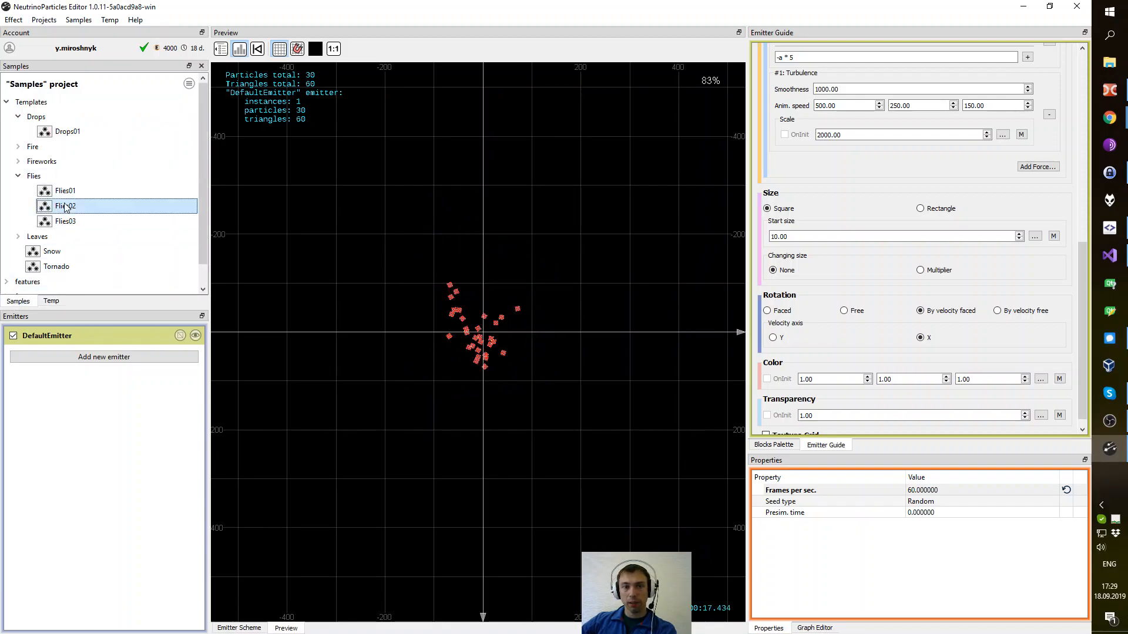
pyautogui.doubleClick(66, 206)
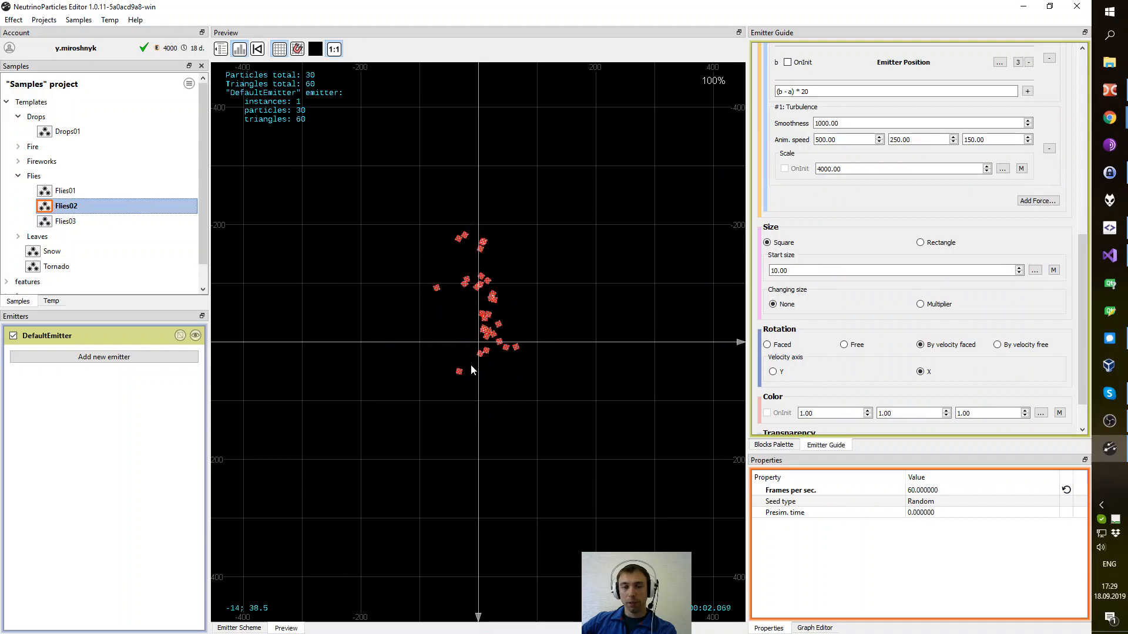
pyautogui.click(51, 301)
pyautogui.doubleClick(53, 103)
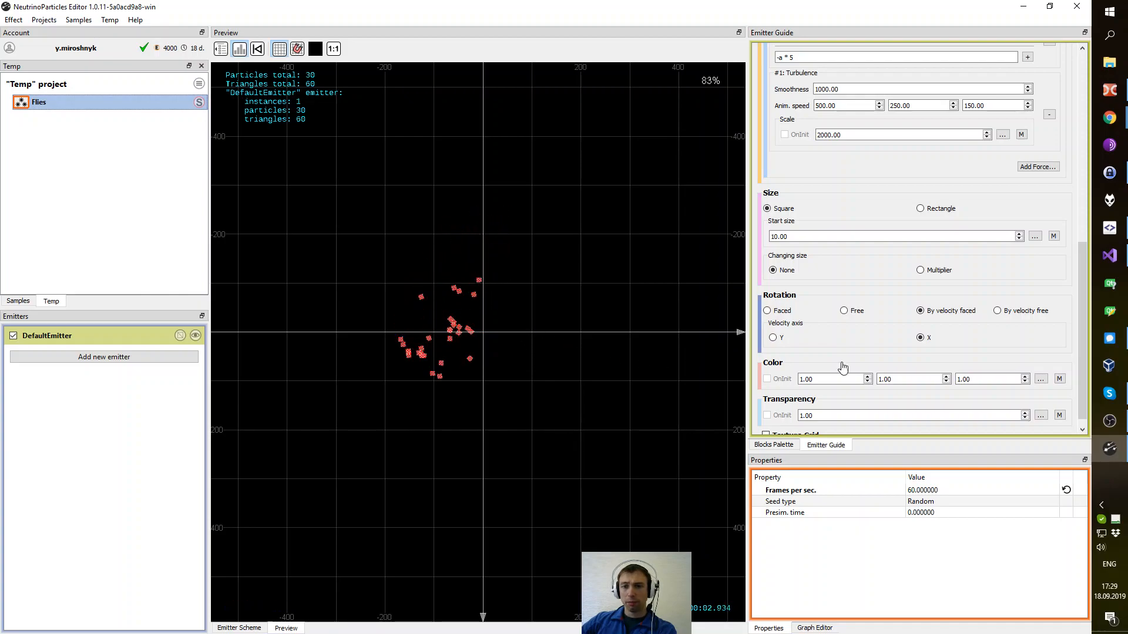
pyautogui.moveTo(1078, 265); pyautogui.dragTo(1079, 164)
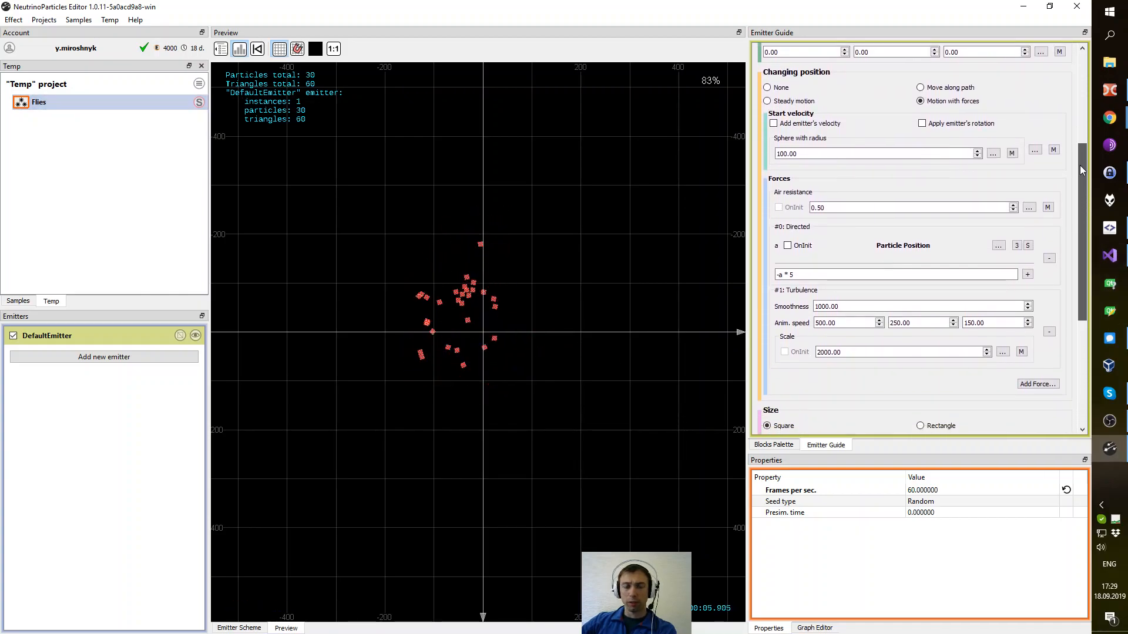
pyautogui.click(818, 352)
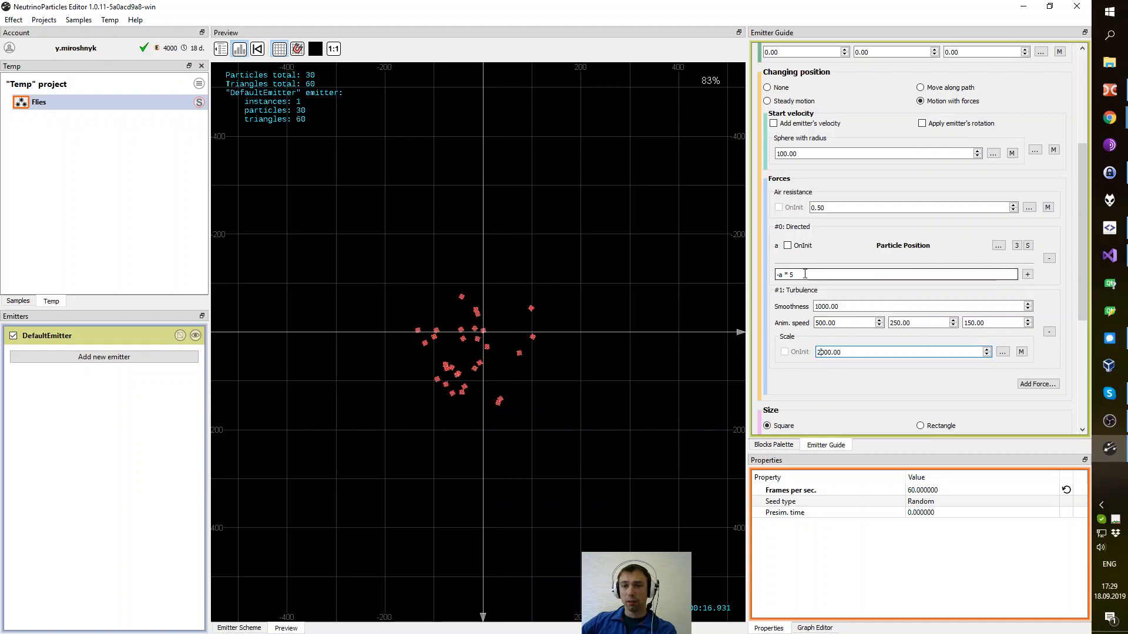
pyautogui.doubleClick(841, 280)
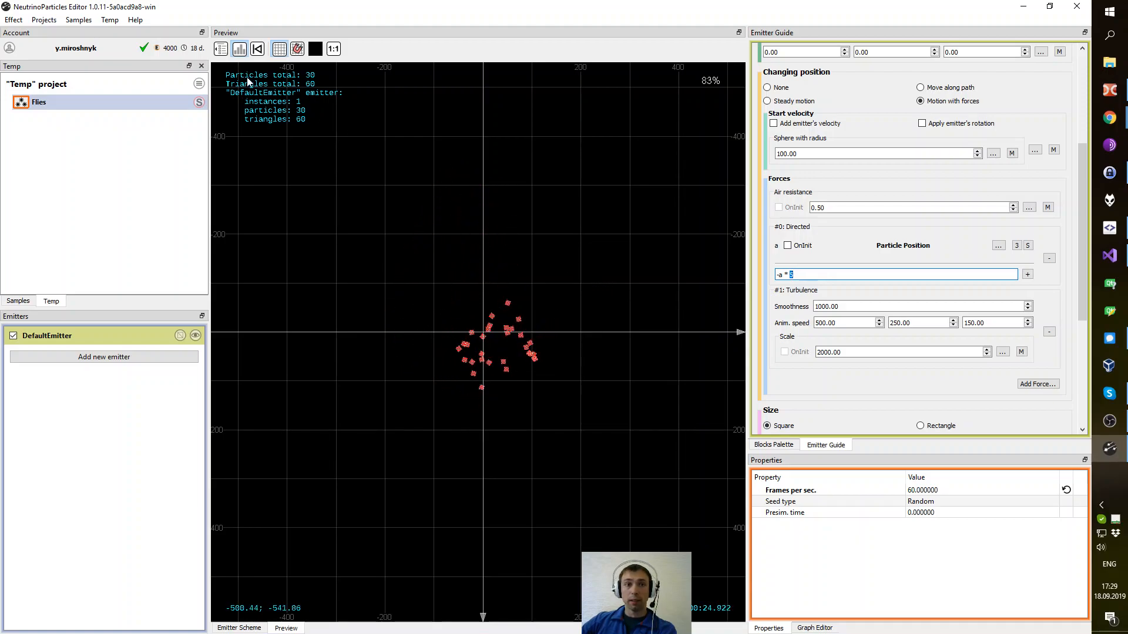
# - Show the emitter's position control in the preview and test moving the emitter to about x 292, y 302 and back to the origin
pyautogui.click(221, 49)
pyautogui.click(276, 67)
pyautogui.click(331, 51)
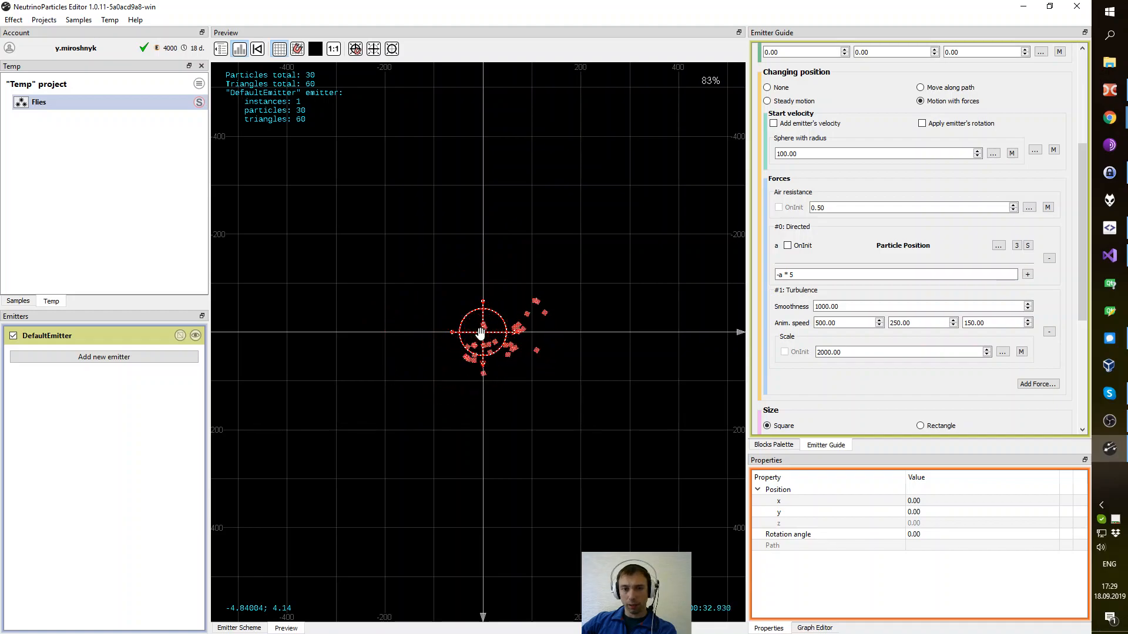
pyautogui.moveTo(481, 333); pyautogui.dragTo(641, 483)
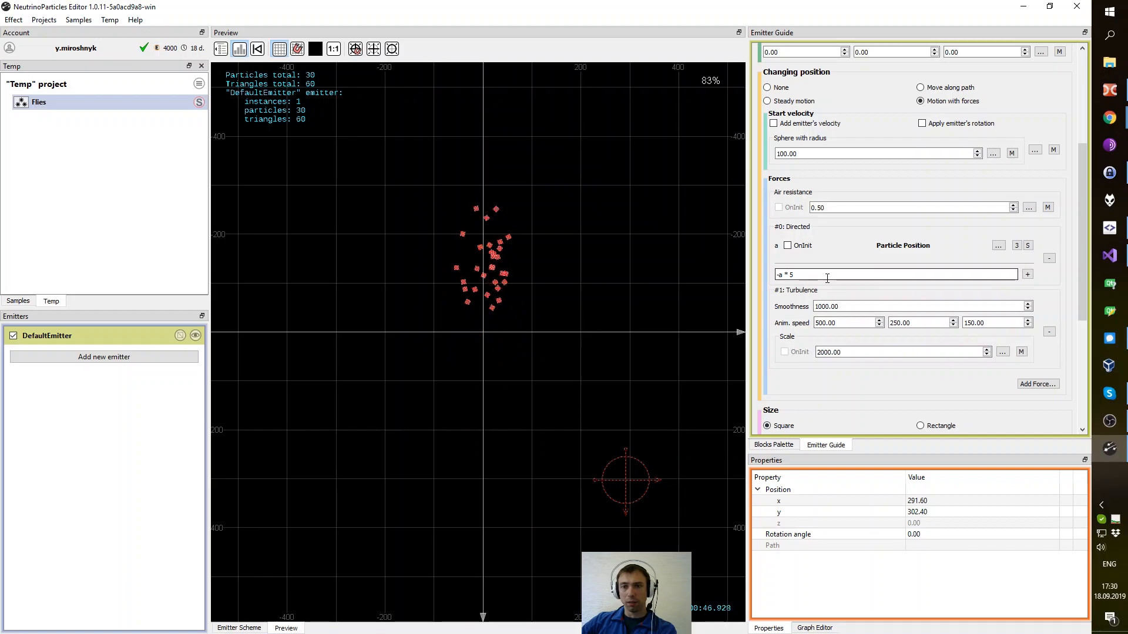
pyautogui.moveTo(626, 475); pyautogui.dragTo(523, 413)
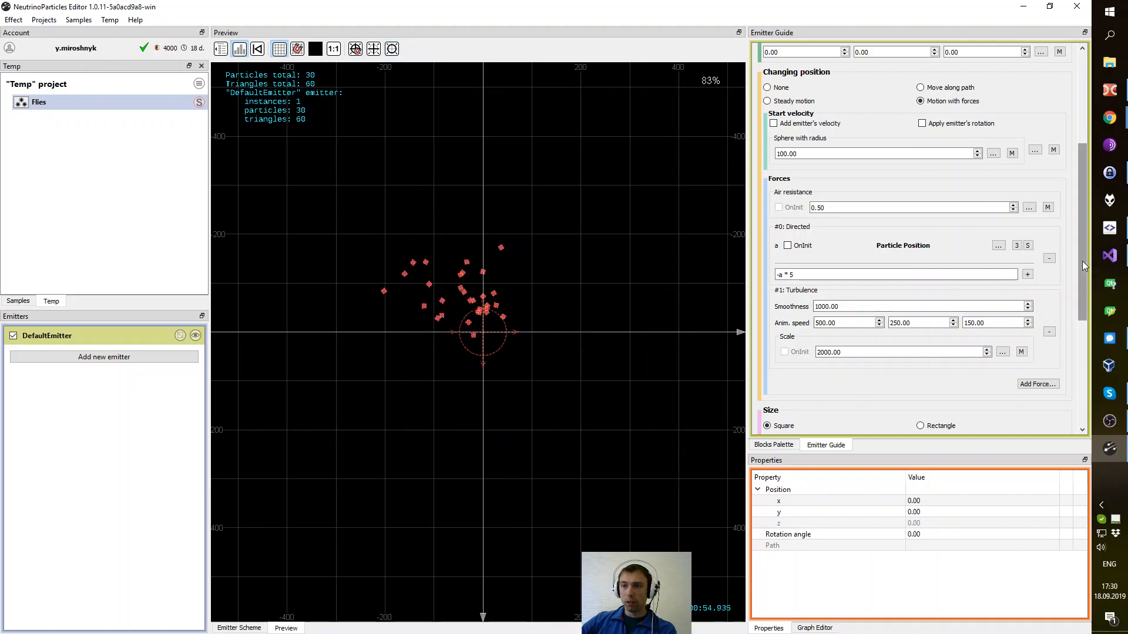
# - Add a second argument b to the directed force's expression and give it three components
pyautogui.scroll(-1, 1083, 262)
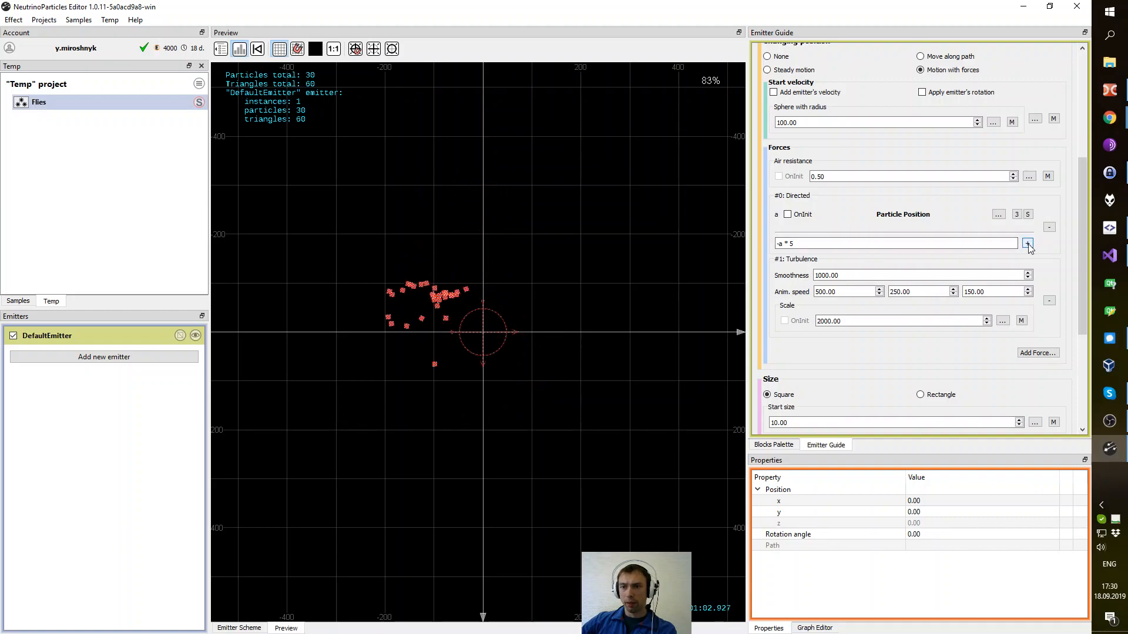
pyautogui.click(1027, 245)
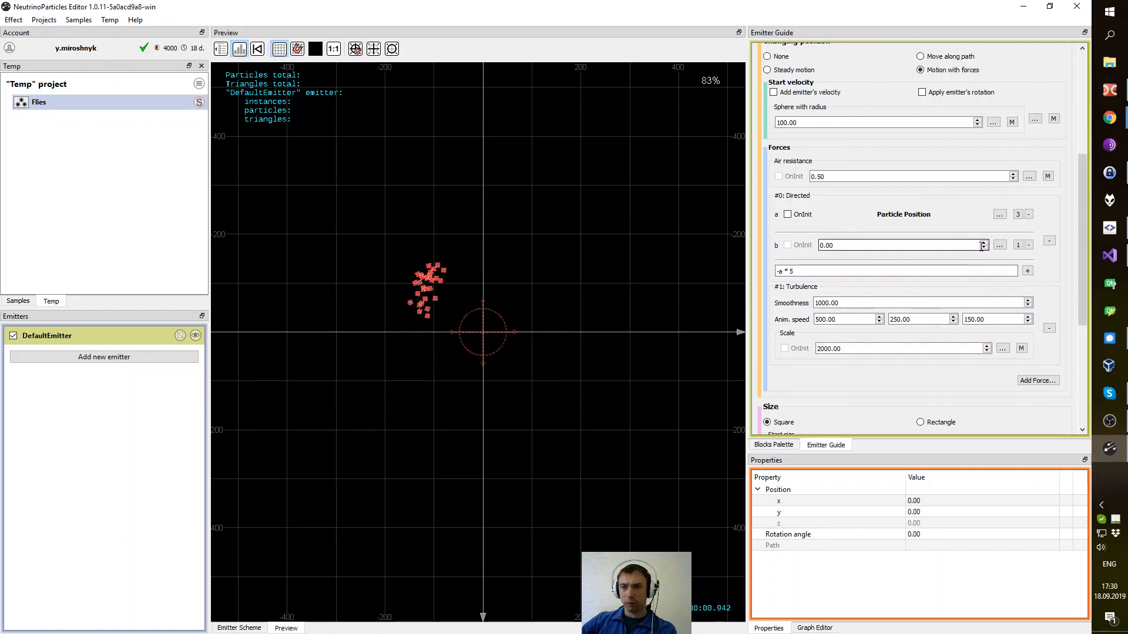
pyautogui.click(1000, 246)
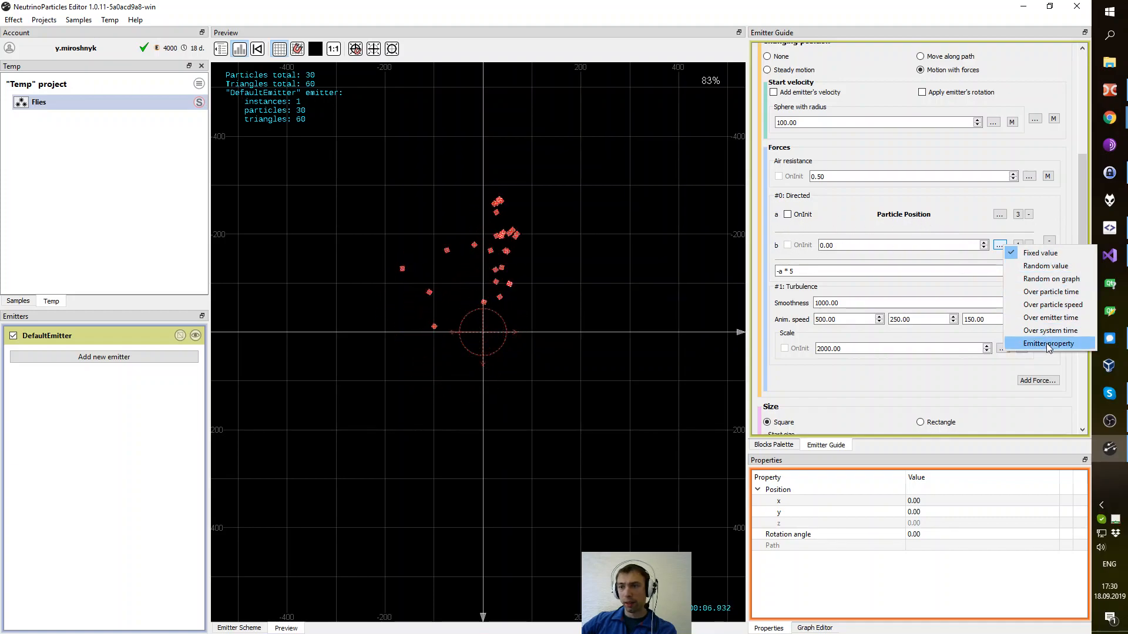
pyautogui.click(992, 236)
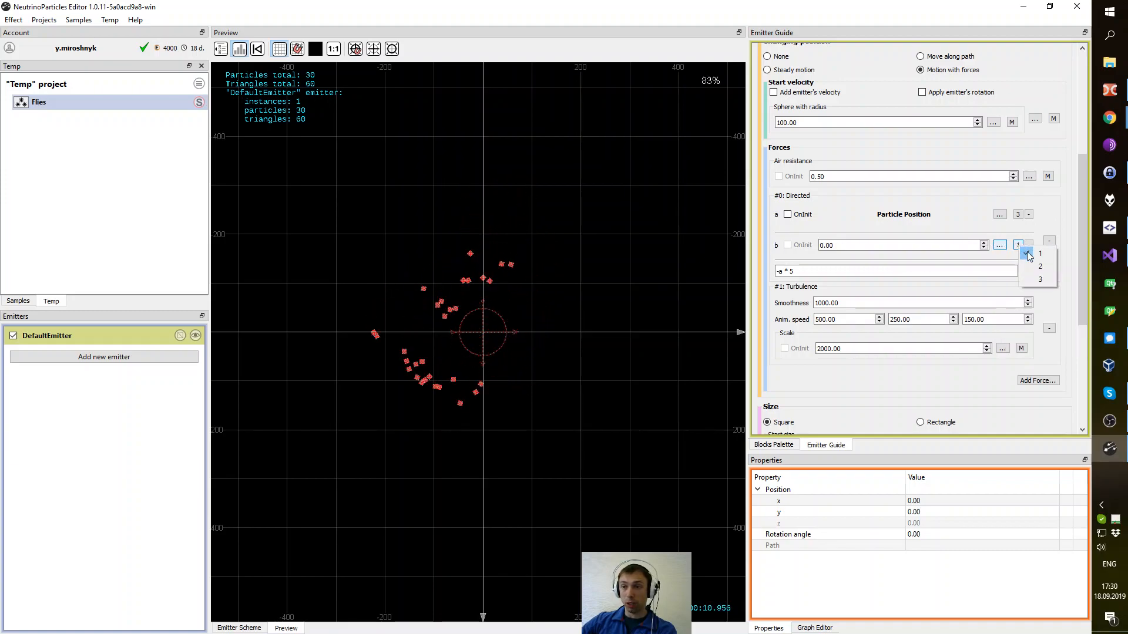
pyautogui.click(1040, 280)
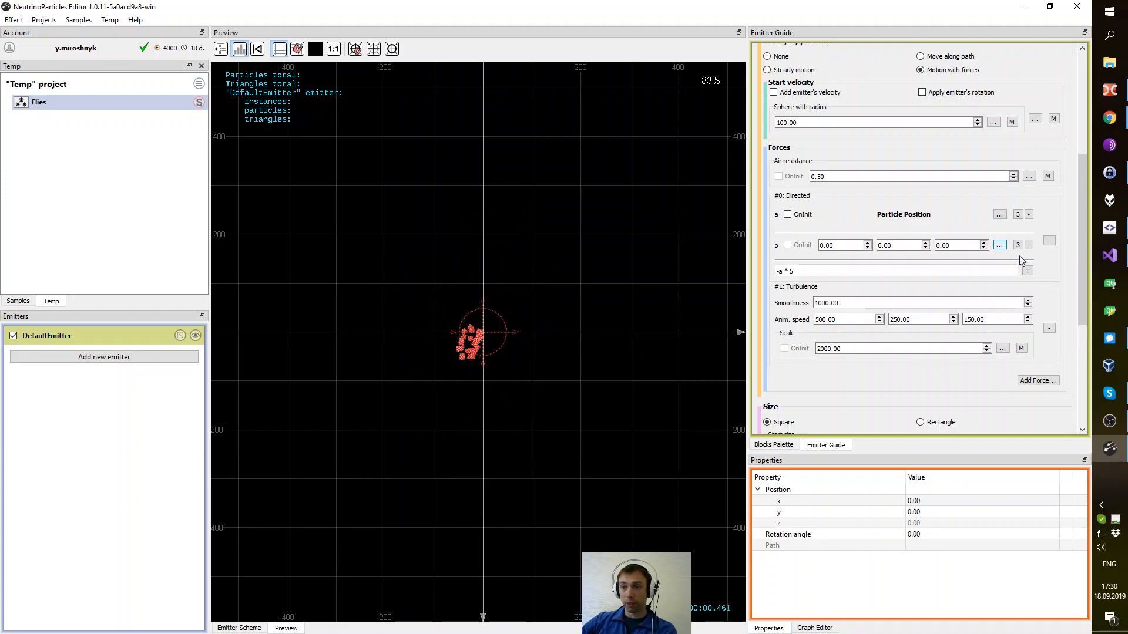
# - Make the directed force's argument b take its value from Emitter position
pyautogui.click(1001, 246)
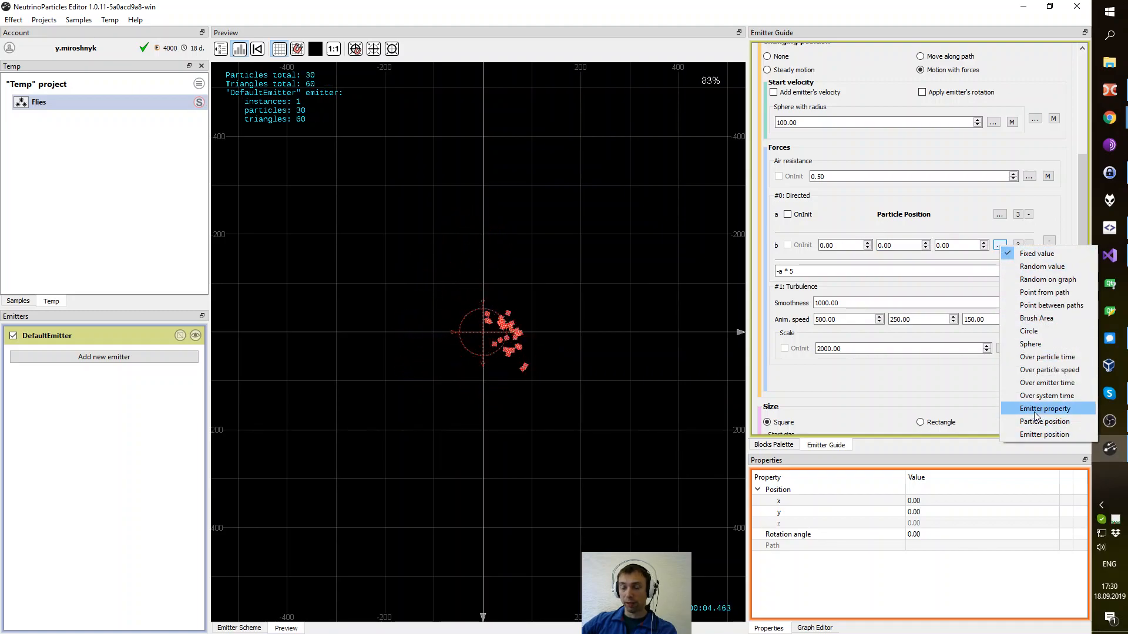
pyautogui.click(999, 245)
pyautogui.click(998, 245)
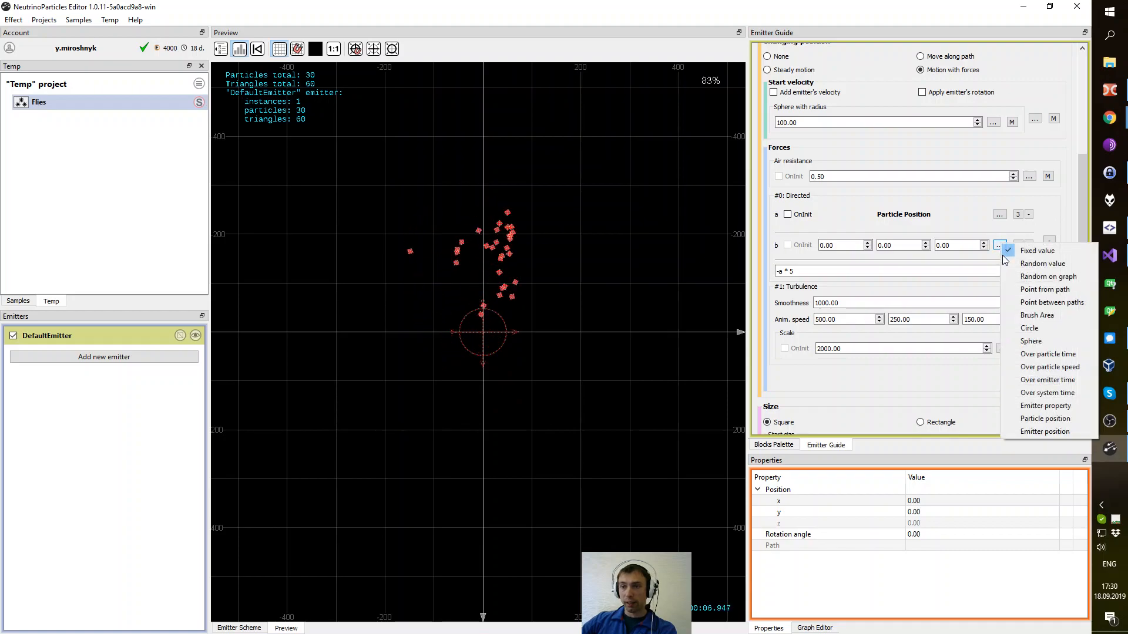
pyautogui.click(1053, 431)
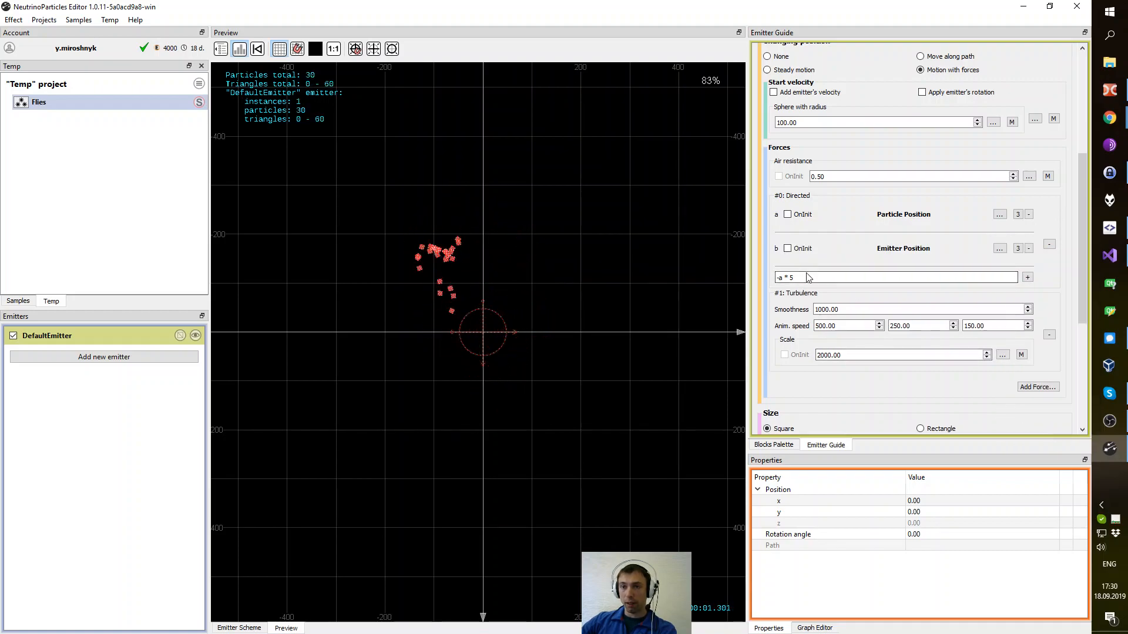
# - Set the directed force's expression to (b - a) * 5 so particles are pulled toward the emitter
pyautogui.doubleClick(779, 277)
pyautogui.write('-a')
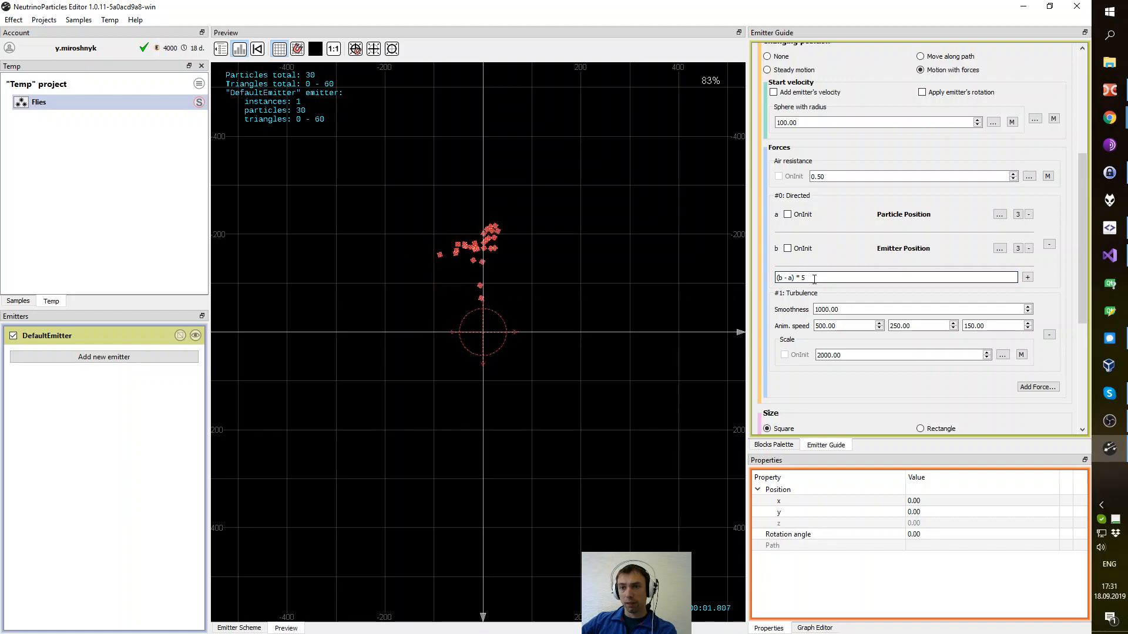
# - Test moving the emitter in the preview to about x 349, y -280 and back to the origin
pyautogui.moveTo(483, 320); pyautogui.dragTo(653, 196)
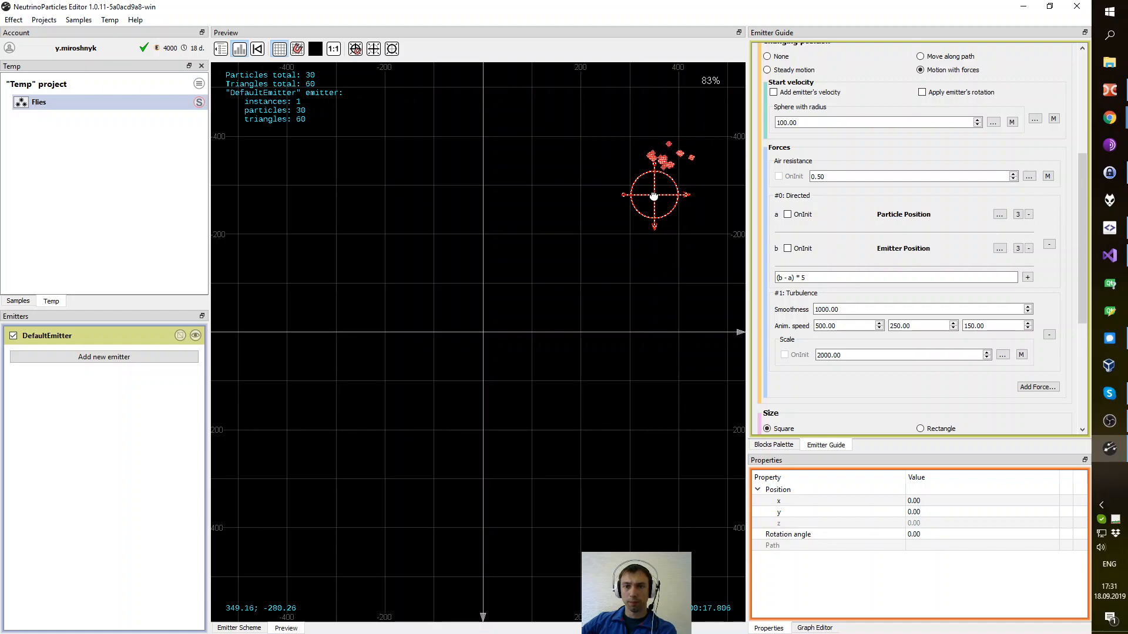
pyautogui.moveTo(653, 196); pyautogui.dragTo(482, 334)
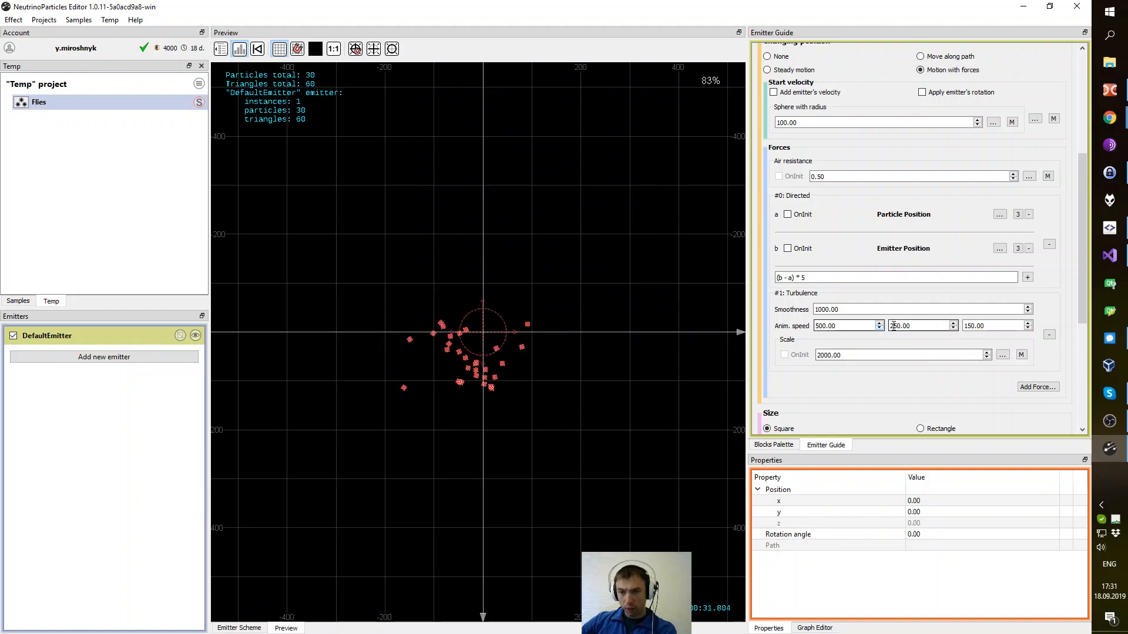
# - Set the turbulence force's scale to 4000
pyautogui.click(818, 355)
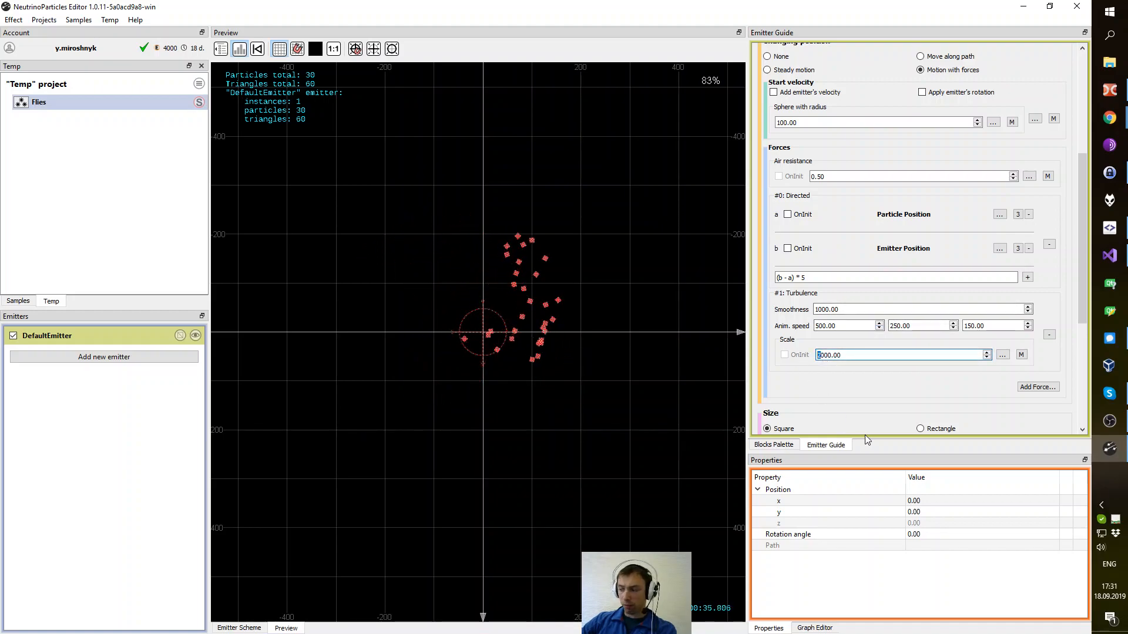
pyautogui.write('4')
pyautogui.press('Return')
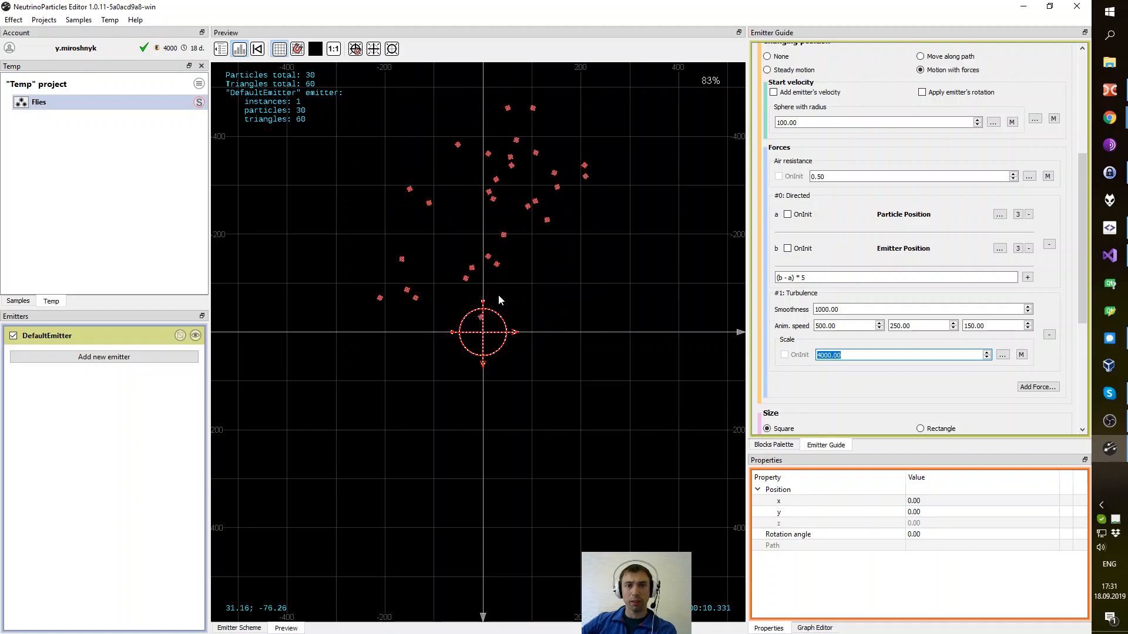
pyautogui.scroll(-3, 498, 295)
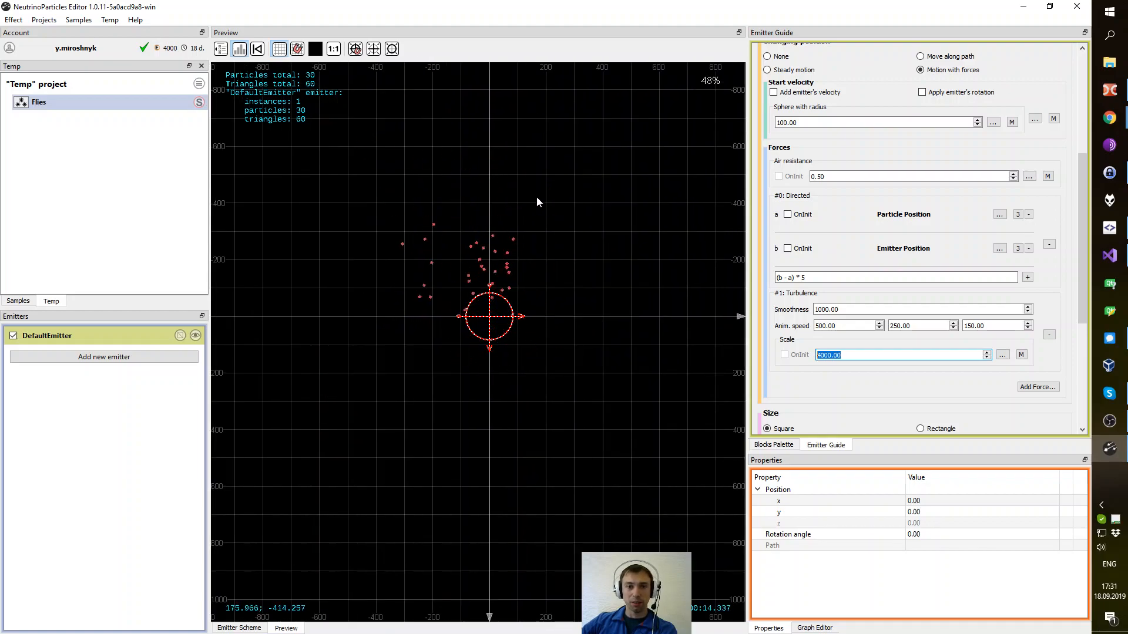
pyautogui.scroll(3, 488, 323)
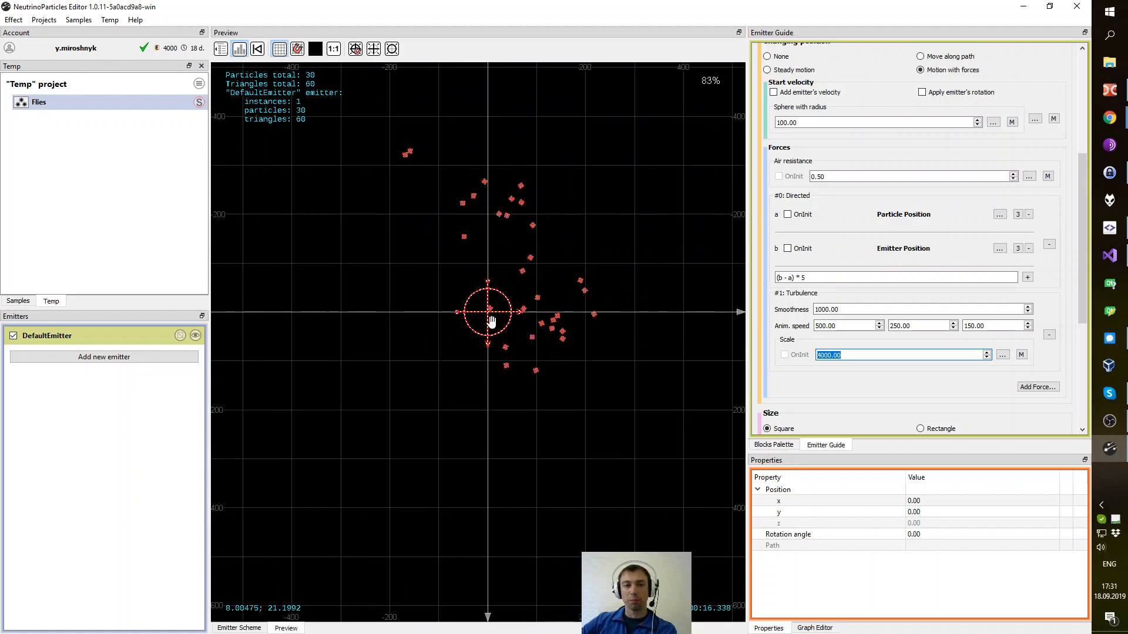
# - Set the directed force's expression to (b - a) * 20 and test moving the emitter around the preview and back near the origin
pyautogui.scroll(-2, 506, 306)
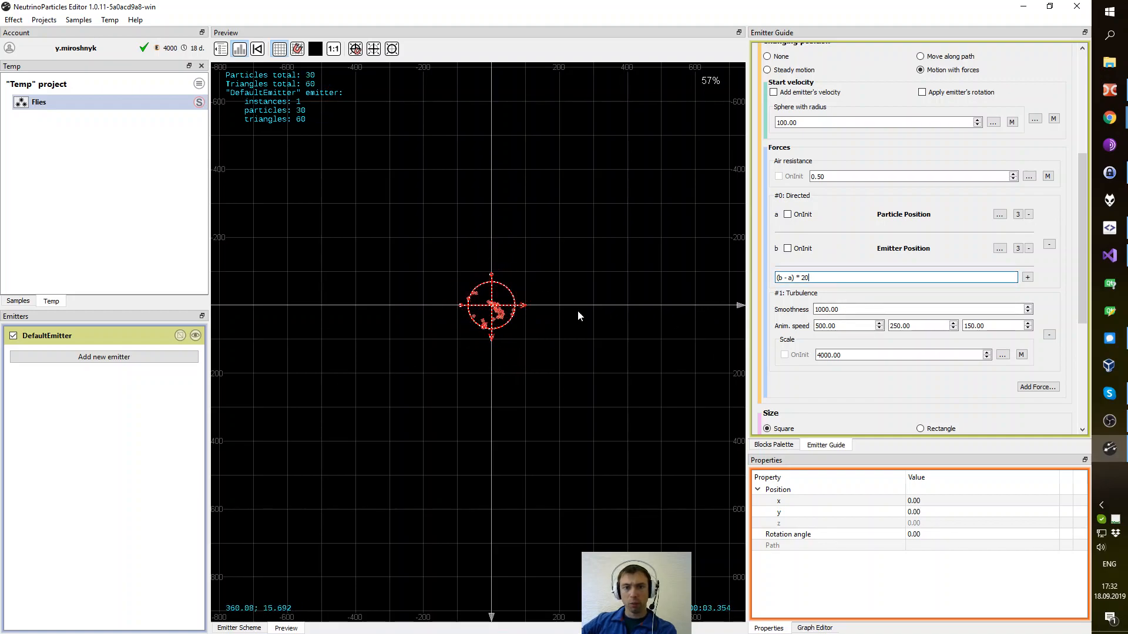
pyautogui.moveTo(598, 229); pyautogui.dragTo(627, 207)
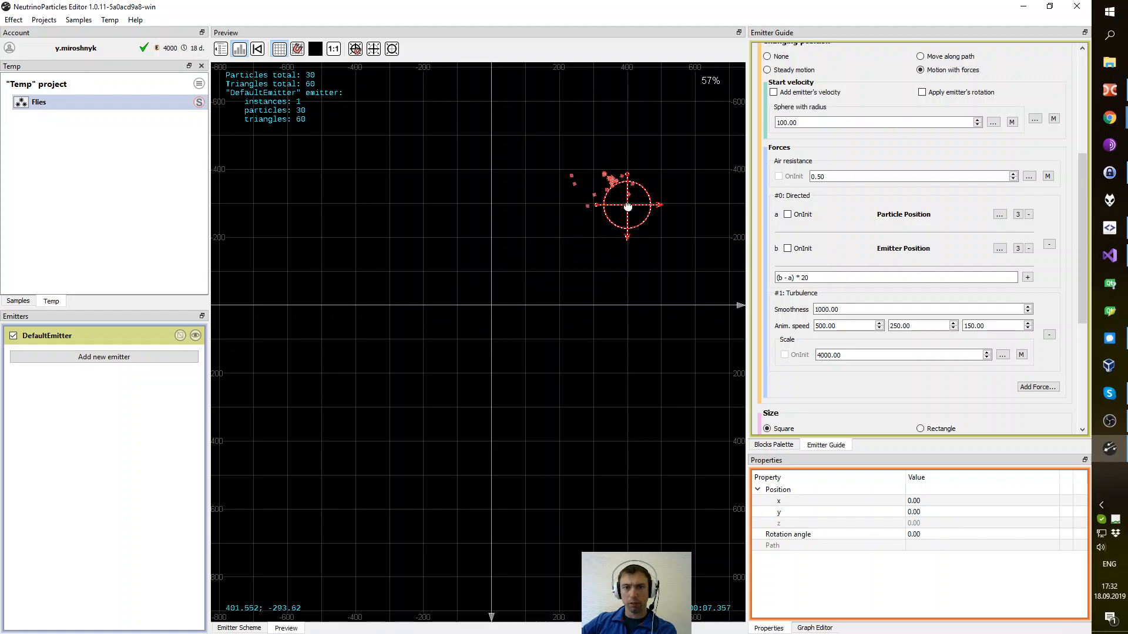
pyautogui.moveTo(627, 207); pyautogui.dragTo(308, 276)
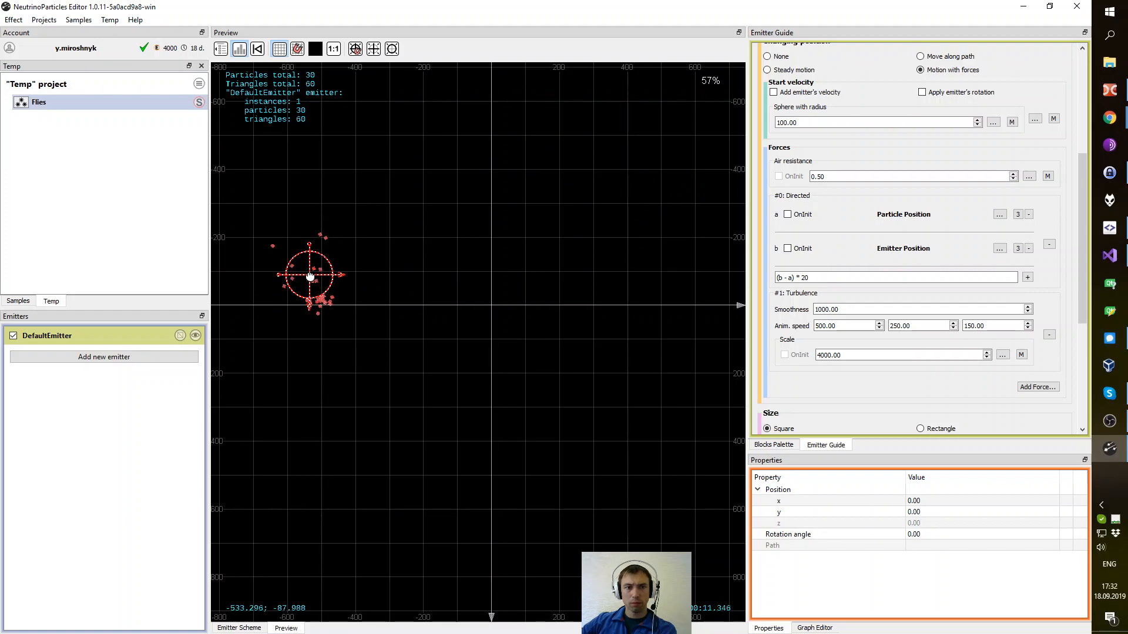
pyautogui.moveTo(311, 276); pyautogui.dragTo(496, 305)
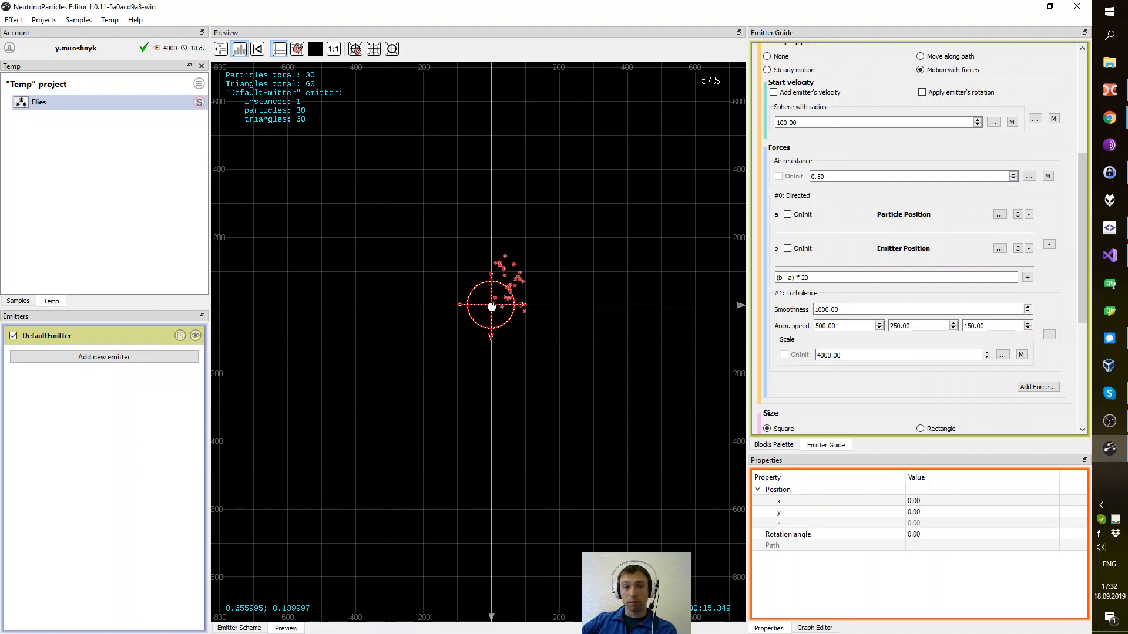
pyautogui.moveTo(492, 307); pyautogui.dragTo(493, 304)
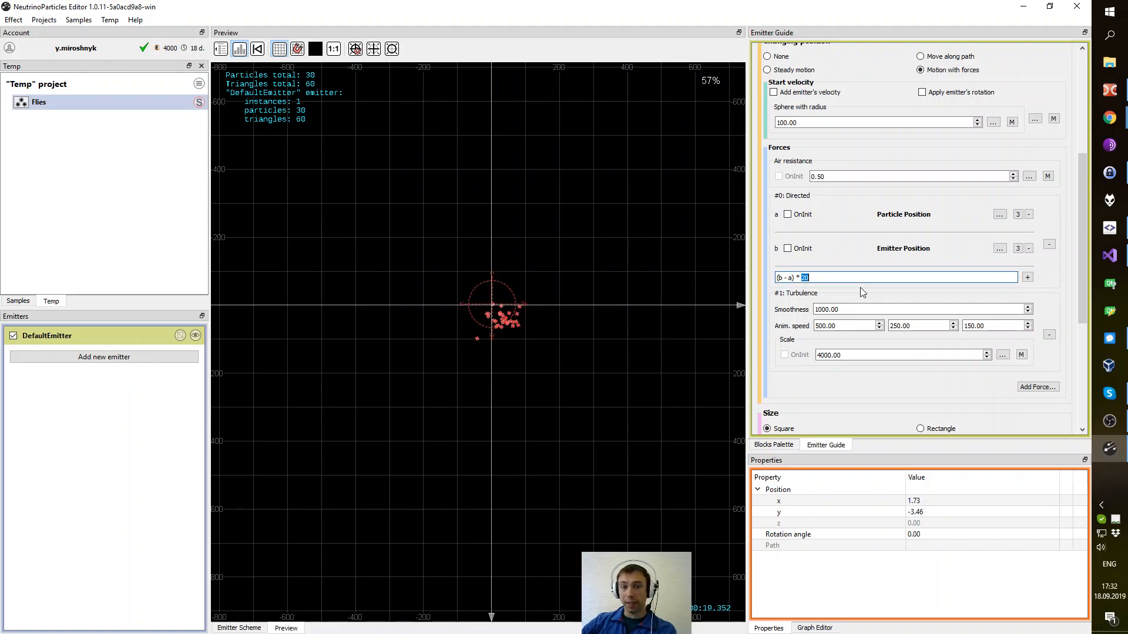
# - Set the directed force's expression to (b - a) * 10 and move the emitter to about x 0, y -1.73
pyautogui.write('10')
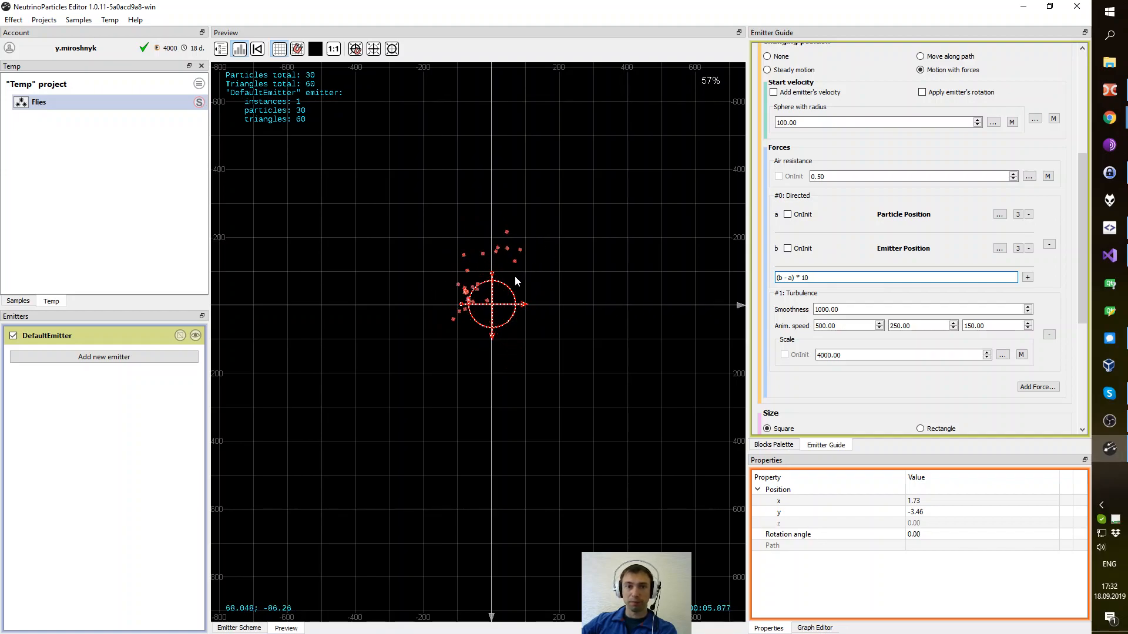
pyautogui.moveTo(494, 301)
pyautogui.mouseDown()
pyautogui.moveTo(331, 201)
pyautogui.moveTo(597, 229)
pyautogui.moveTo(579, 428)
pyautogui.moveTo(490, 305)
pyautogui.mouseUp()
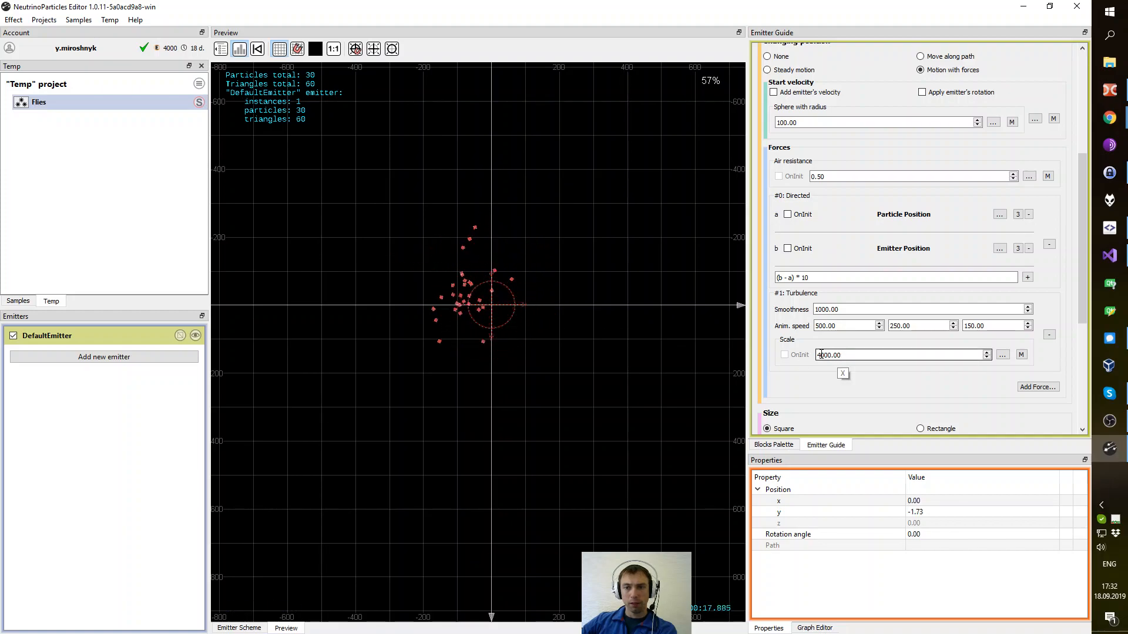
# - Set the turbulence force's scale to 8000
pyautogui.press('BackSpace')
pyautogui.write('3')
pyautogui.press('Return')
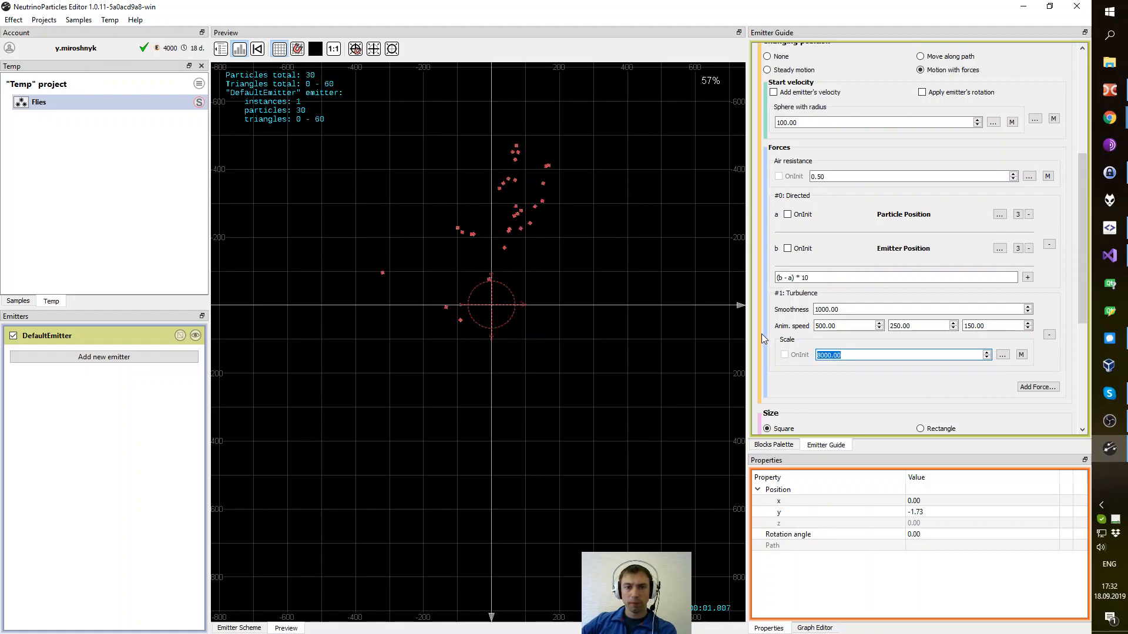
pyautogui.hotkey('ctrl', 'z')
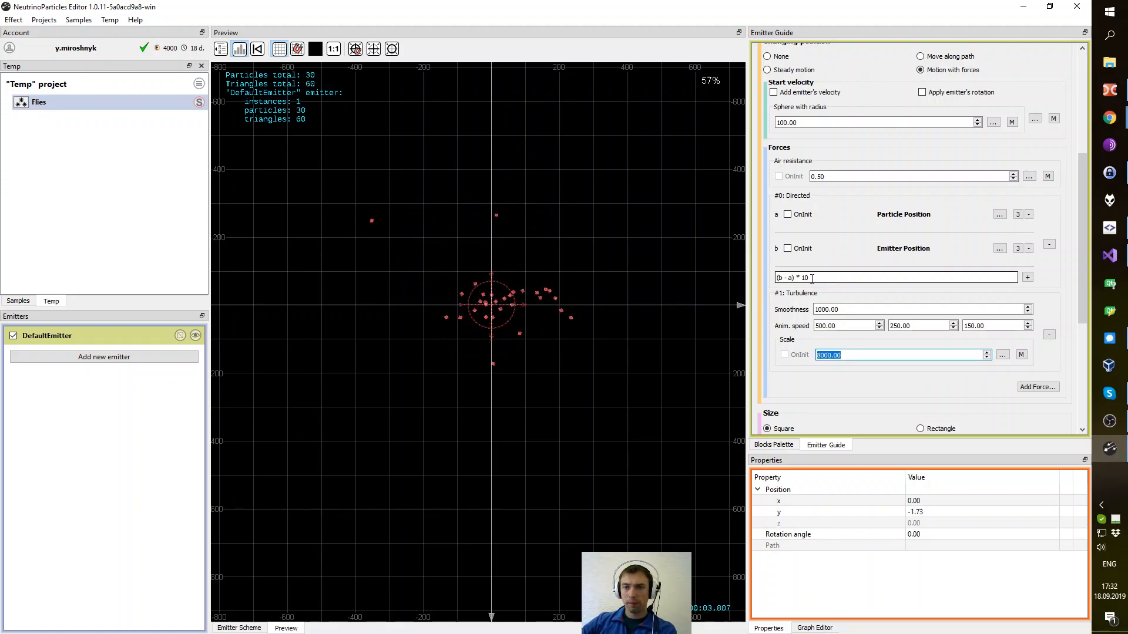
pyautogui.hotkey('ctrl', 'y')
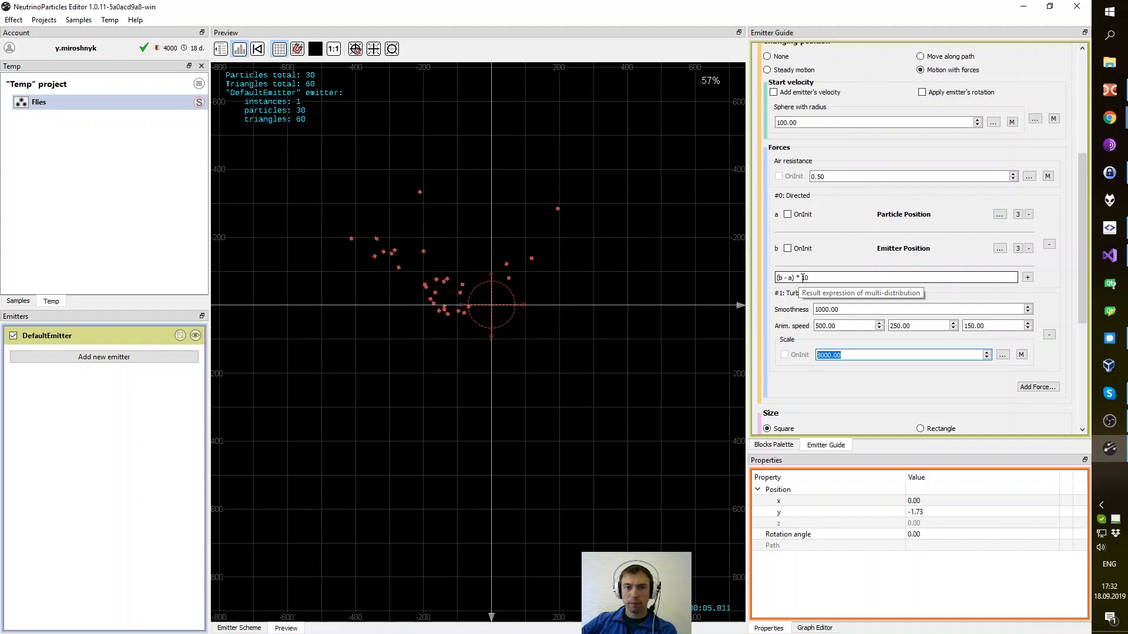
# - Set the generator's burst to 100 particles
pyautogui.scroll(5, 852, 176)
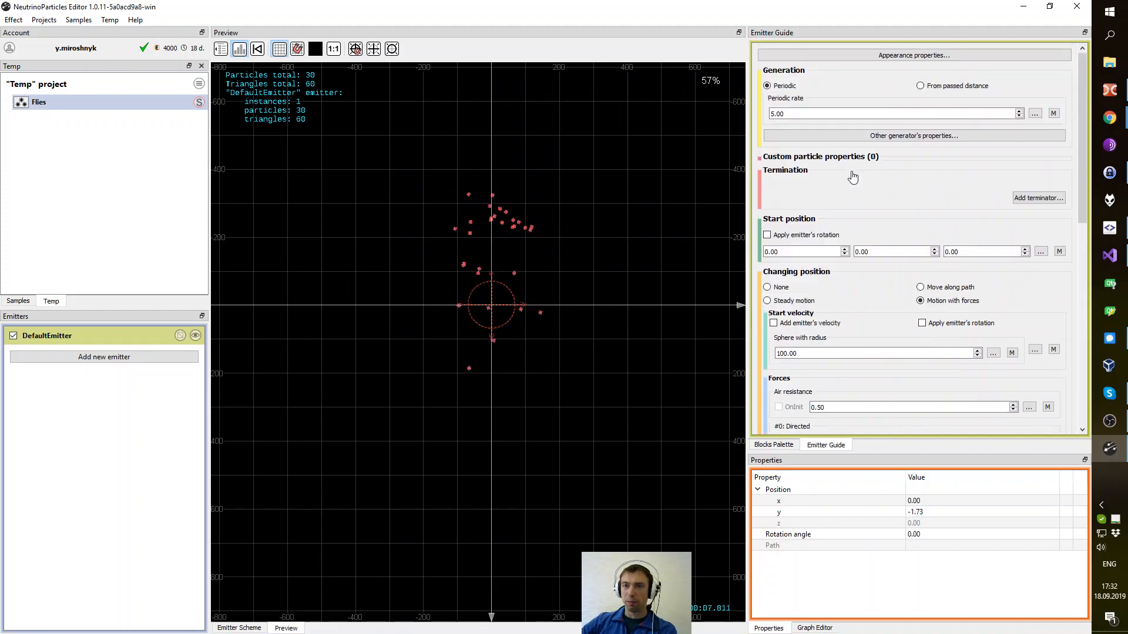
pyautogui.click(843, 139)
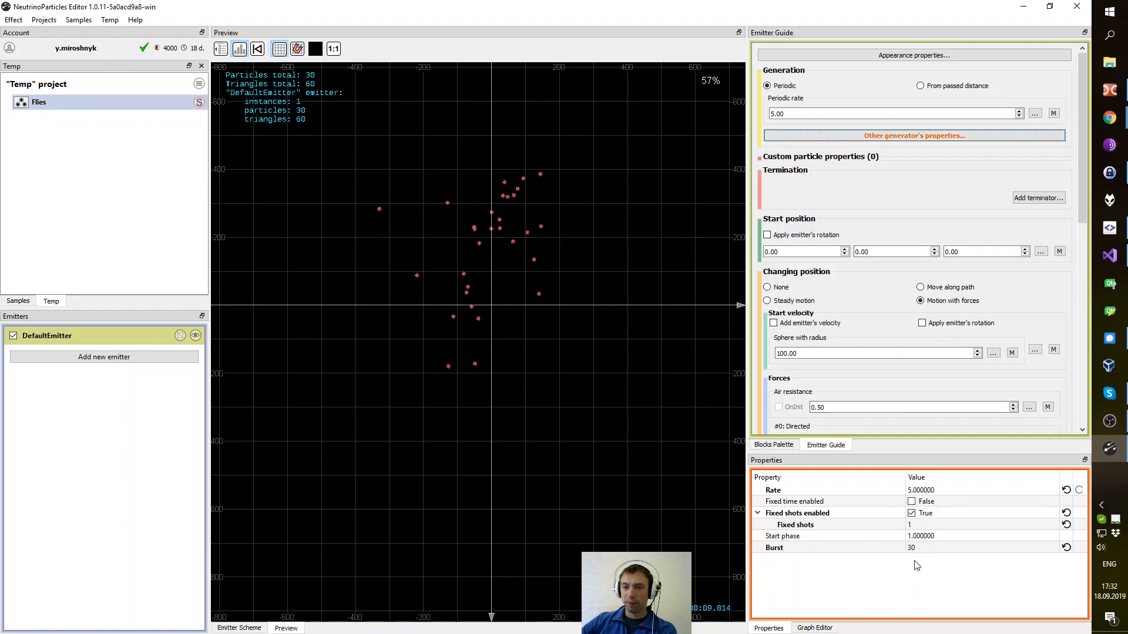
pyautogui.click(922, 547)
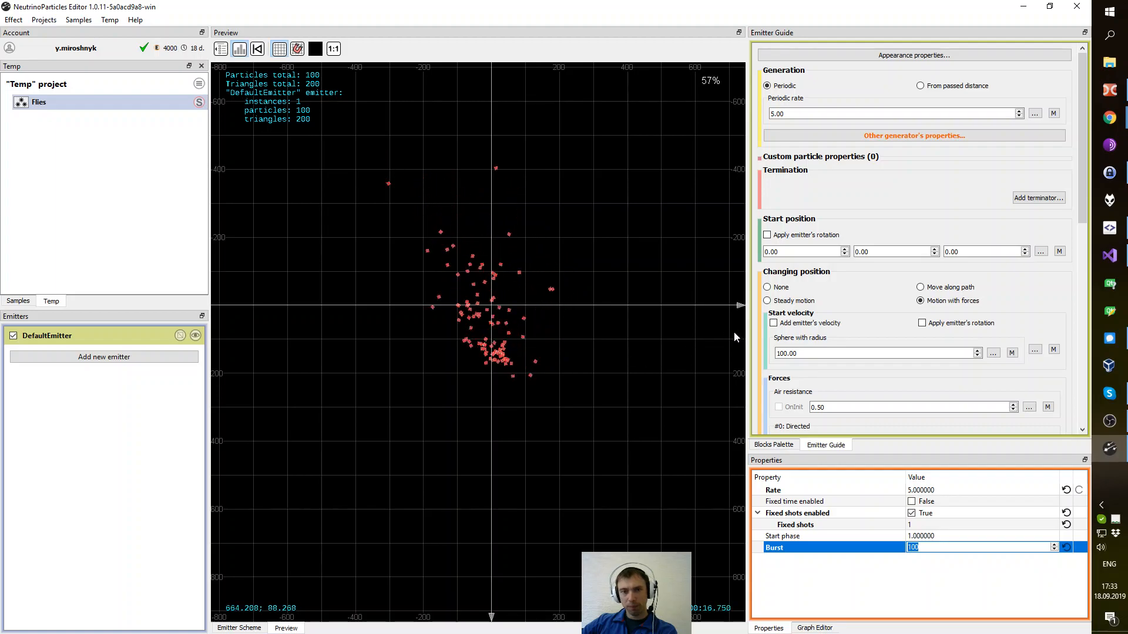
# - Set the air resistance of the particle forces to 0.75
pyautogui.scroll(-3, 930, 320)
pyautogui.scroll(-5, 933, 324)
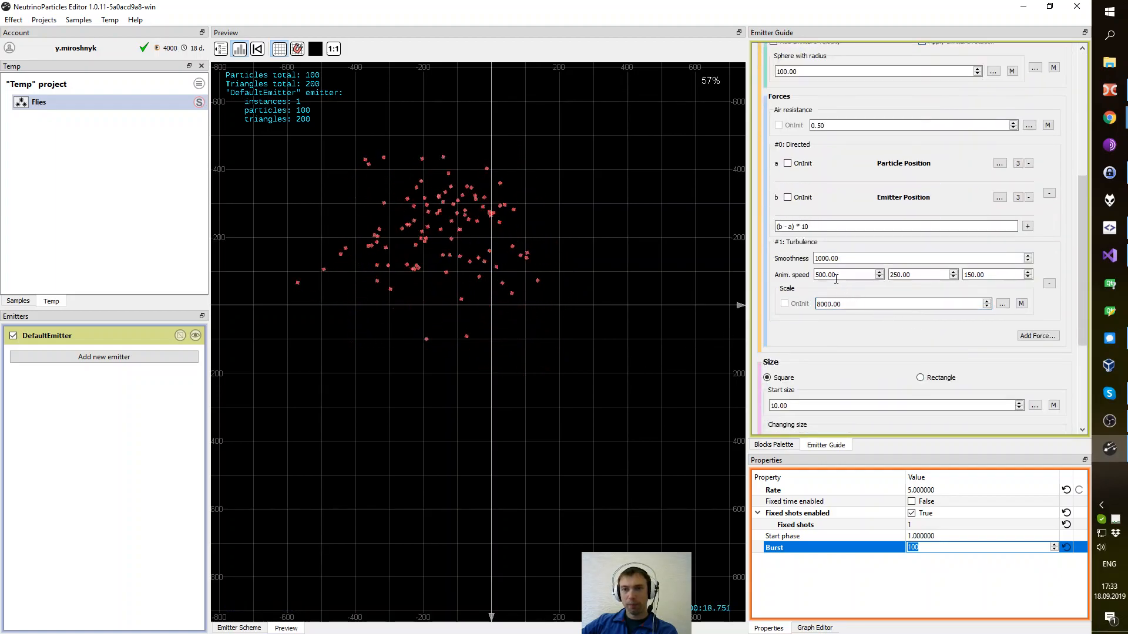
pyautogui.scroll(2, 831, 247)
pyautogui.moveTo(825, 196); pyautogui.dragTo(772, 197)
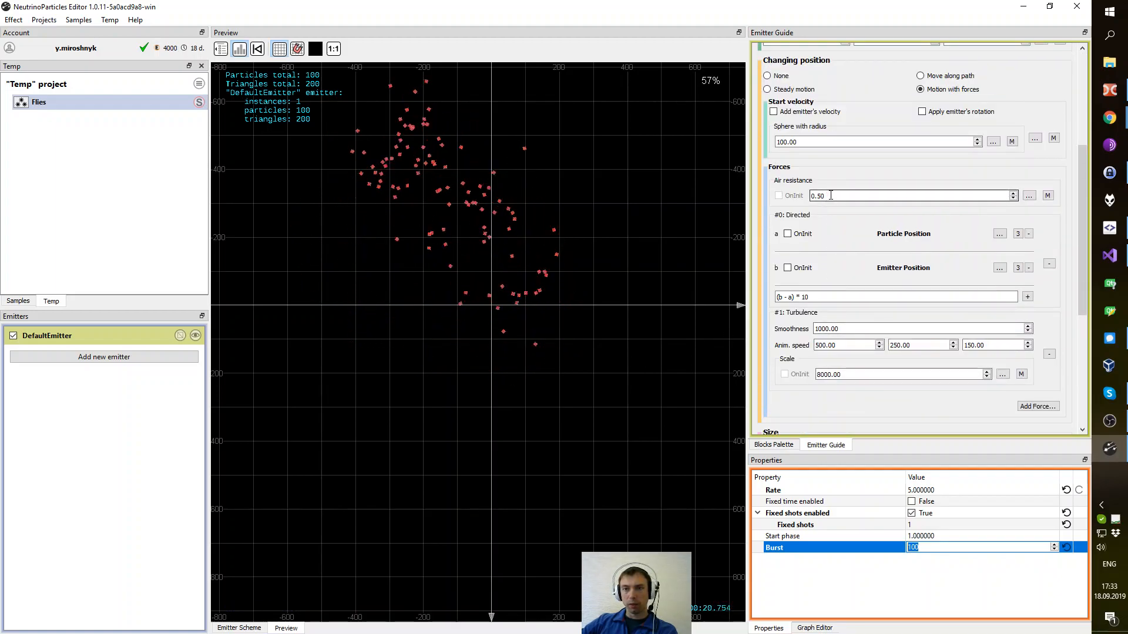
pyautogui.write('0.7')
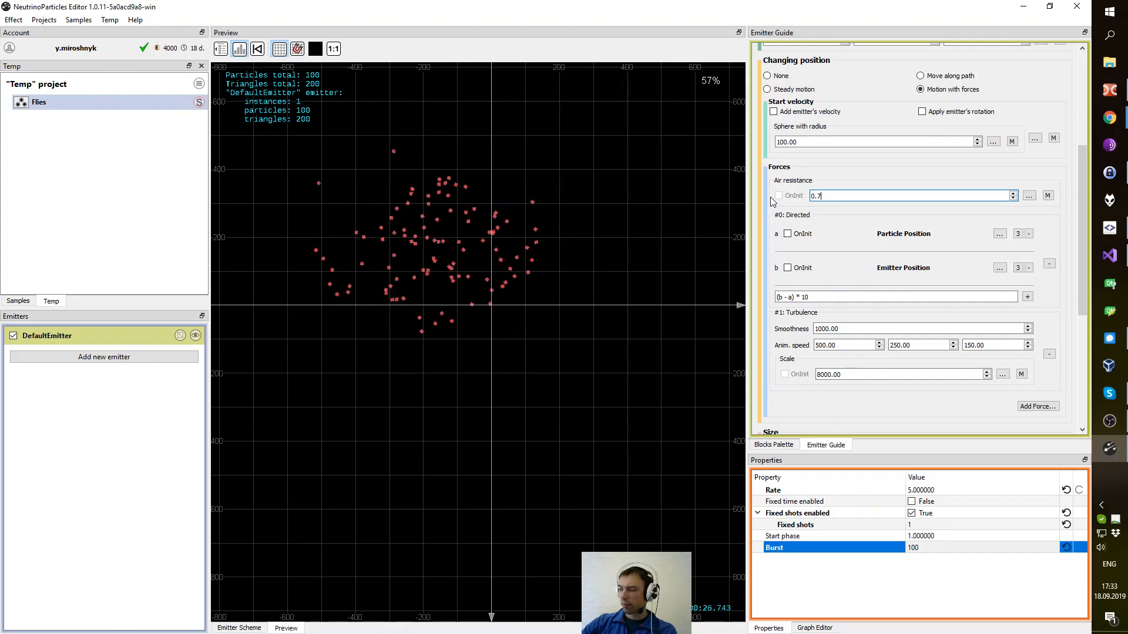
pyautogui.write('5')
pyautogui.press('Return')
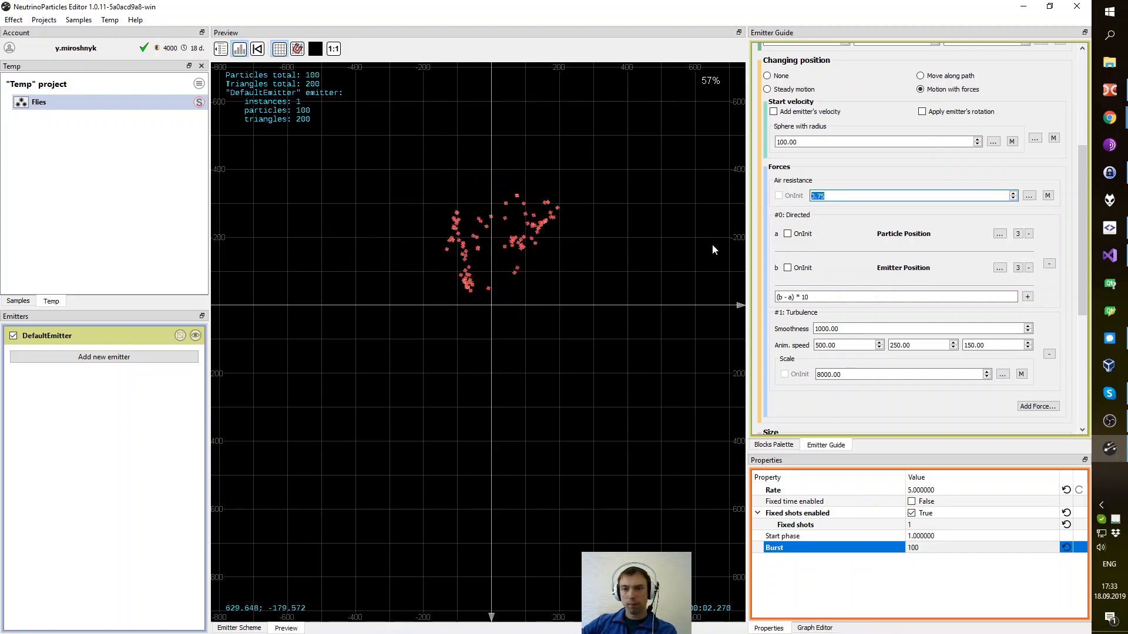
# - Set the sphere radius of the particles' start velocity to 800
pyautogui.click(816, 142)
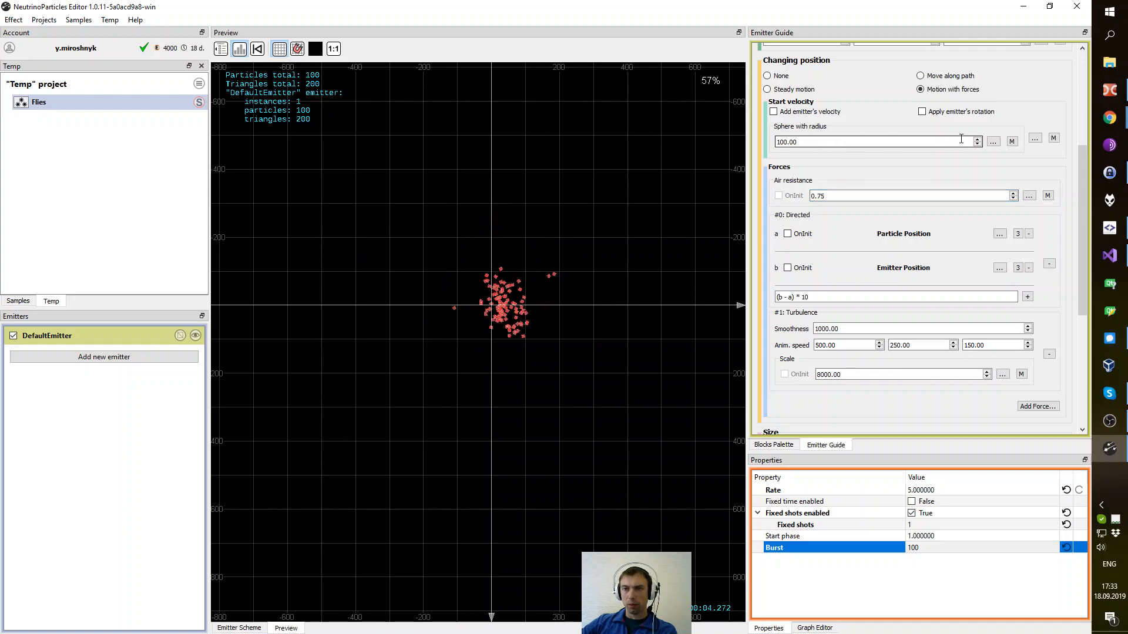
pyautogui.moveTo(808, 141); pyautogui.dragTo(776, 142)
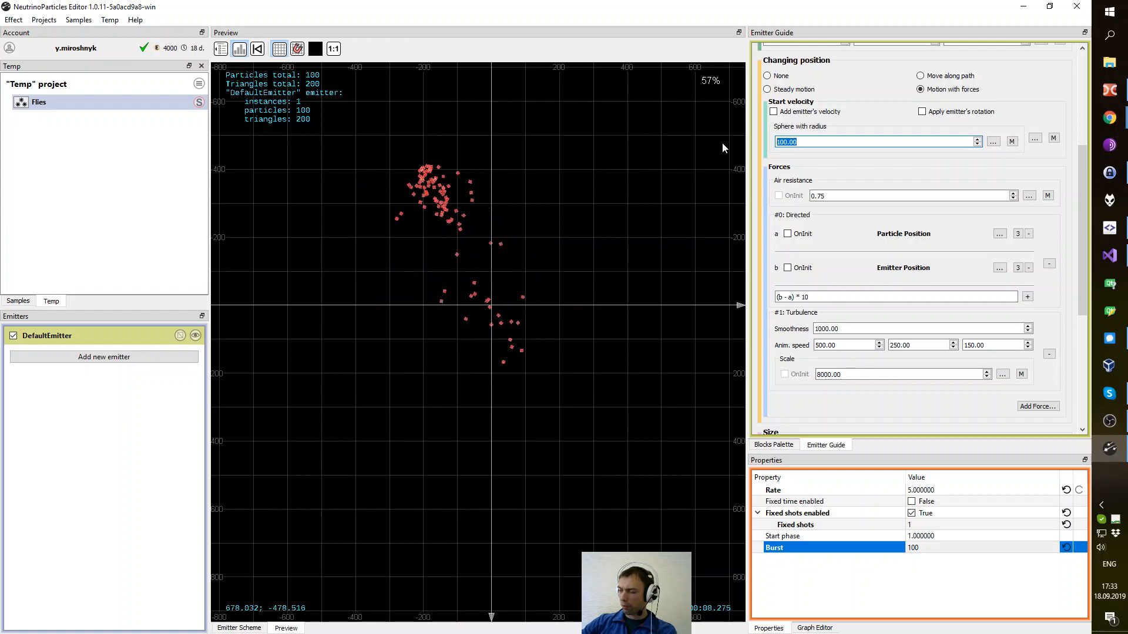
pyautogui.write('800')
pyautogui.press('Return')
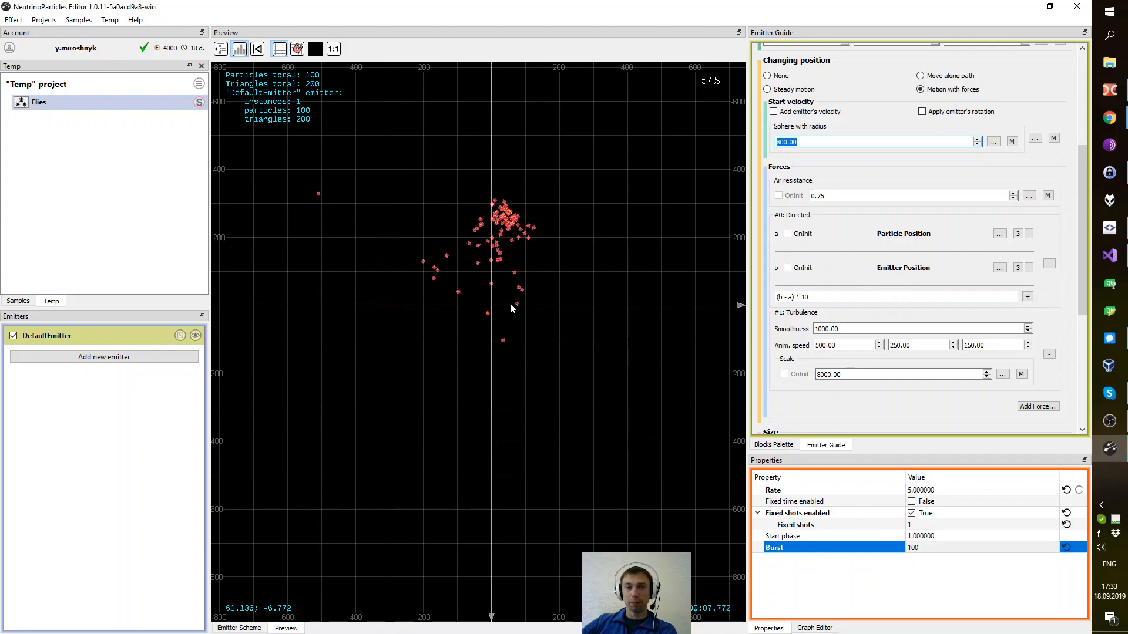
# - Examine the particle swarm's motion in the preview at 100% and other zoom levels, and review the directed and turbulence force settings
pyautogui.moveTo(512, 304)
pyautogui.mouseDown()
pyautogui.moveTo(512, 334)
pyautogui.moveTo(519, 290)
pyautogui.mouseUp()
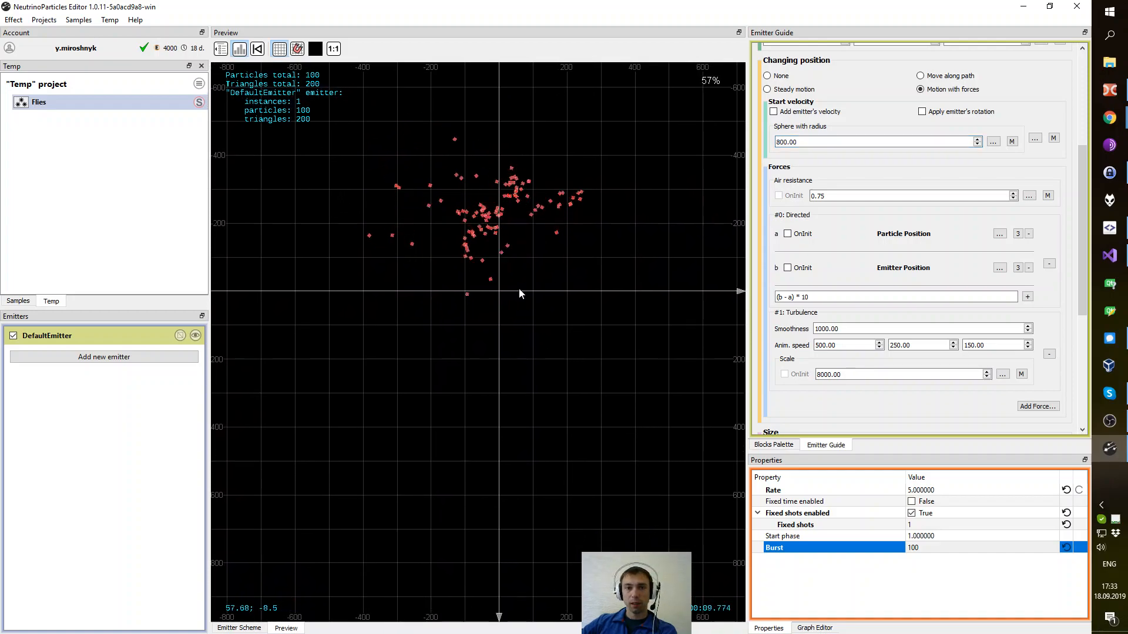
pyautogui.scroll(2, 532, 302)
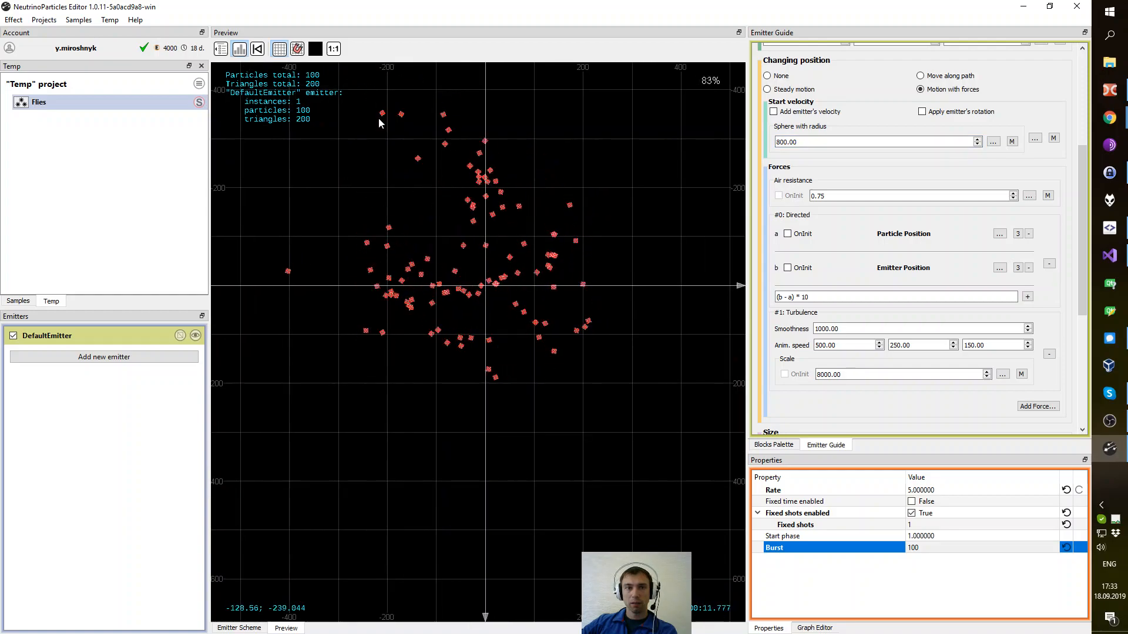
pyautogui.click(333, 49)
pyautogui.moveTo(507, 333); pyautogui.dragTo(503, 374)
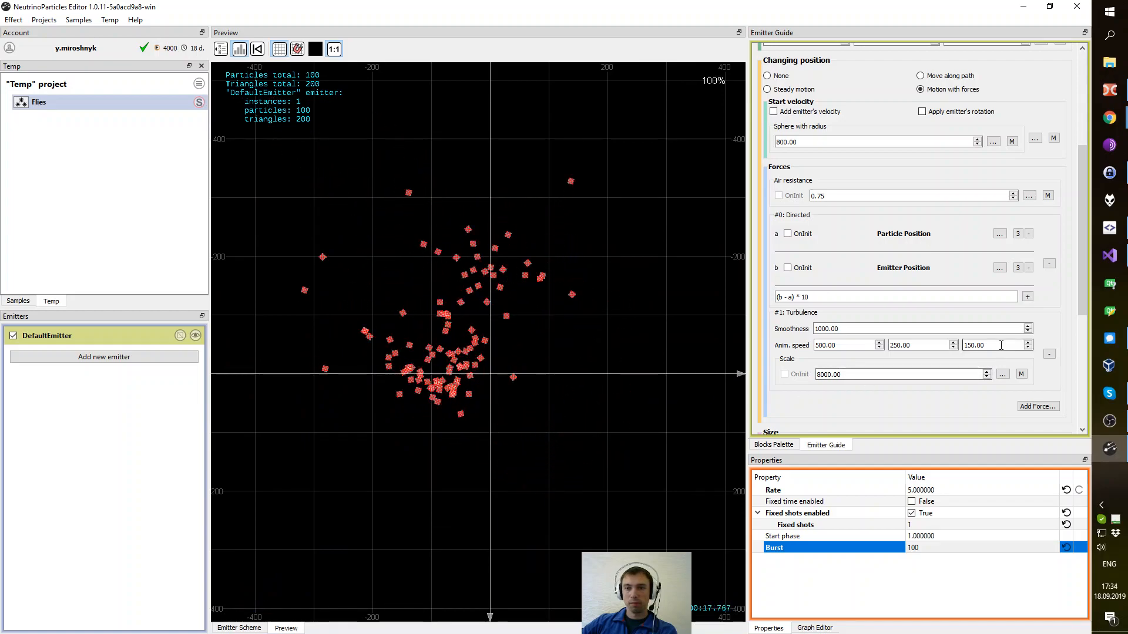
pyautogui.moveTo(1084, 276); pyautogui.dragTo(1081, 314)
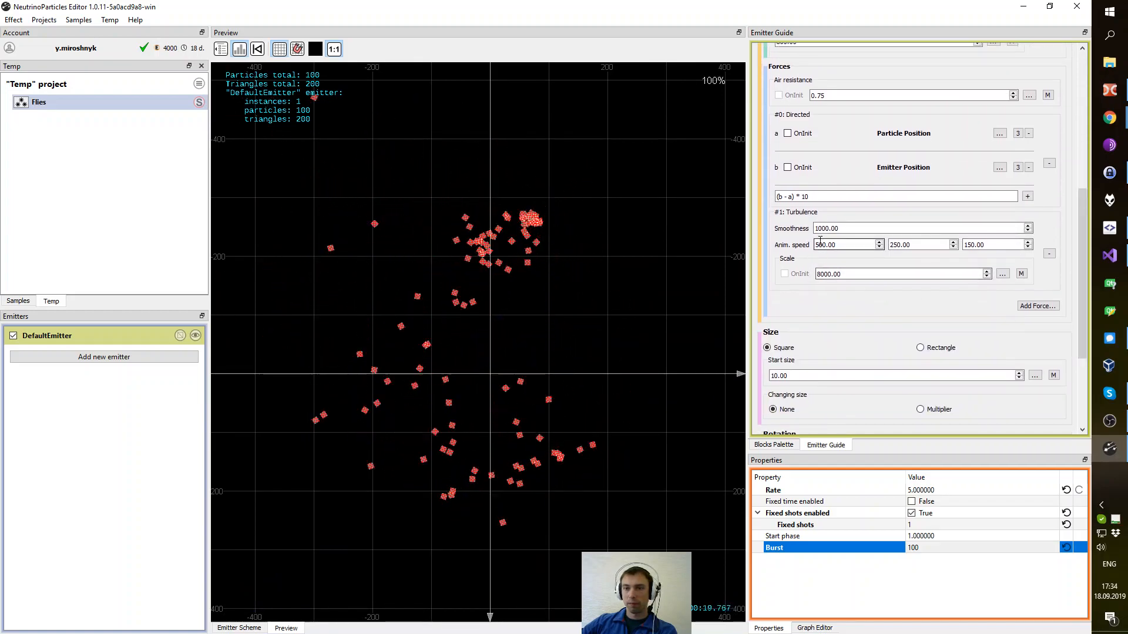
pyautogui.scroll(2, 813, 185)
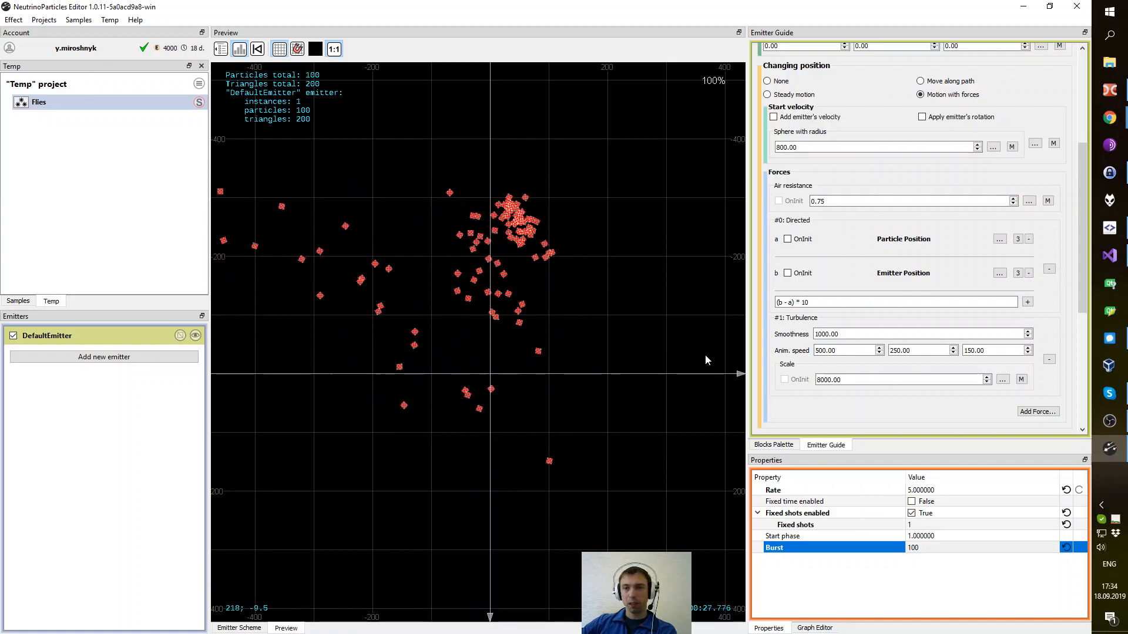
pyautogui.moveTo(1083, 267)
pyautogui.mouseDown()
pyautogui.moveTo(1078, 317)
pyautogui.moveTo(1083, 271)
pyautogui.mouseUp()
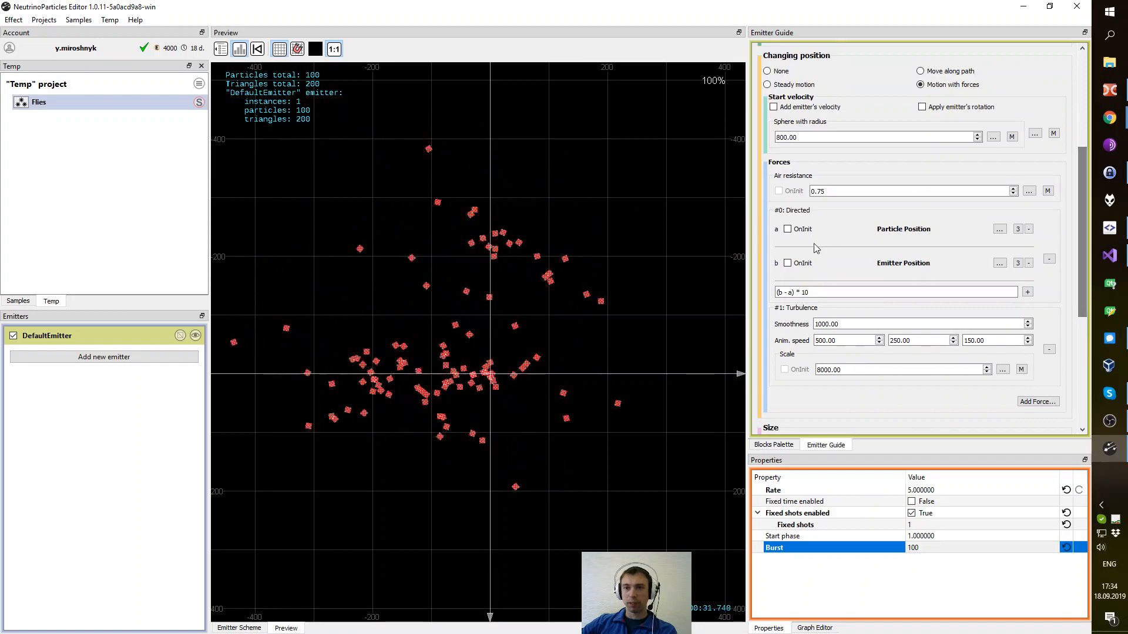
pyautogui.doubleClick(819, 289)
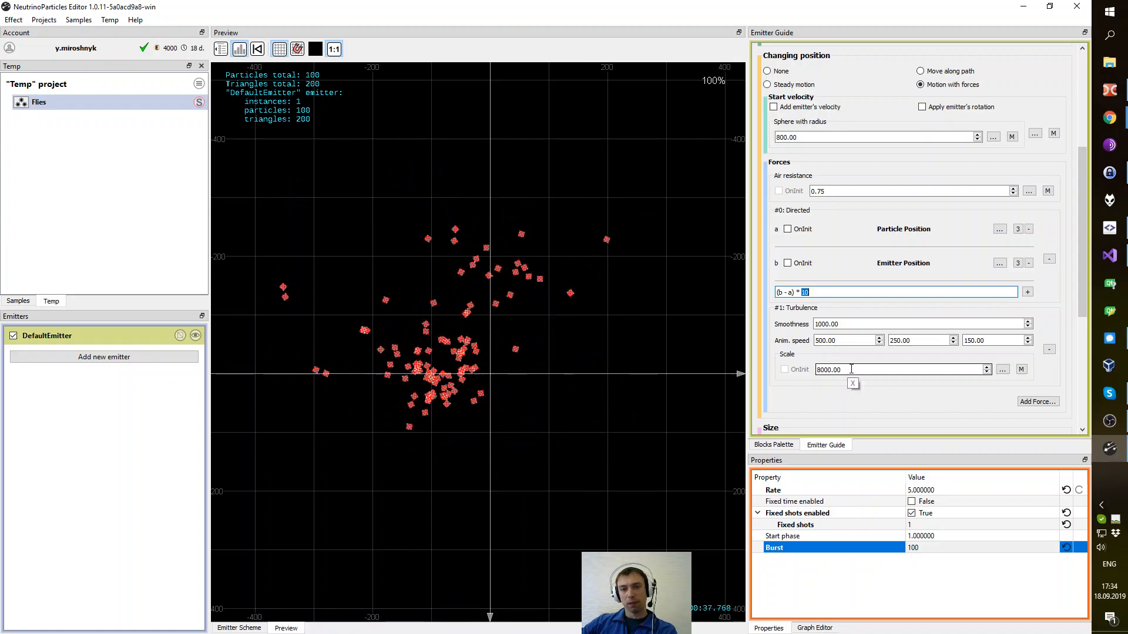
pyautogui.scroll(-2, 487, 373)
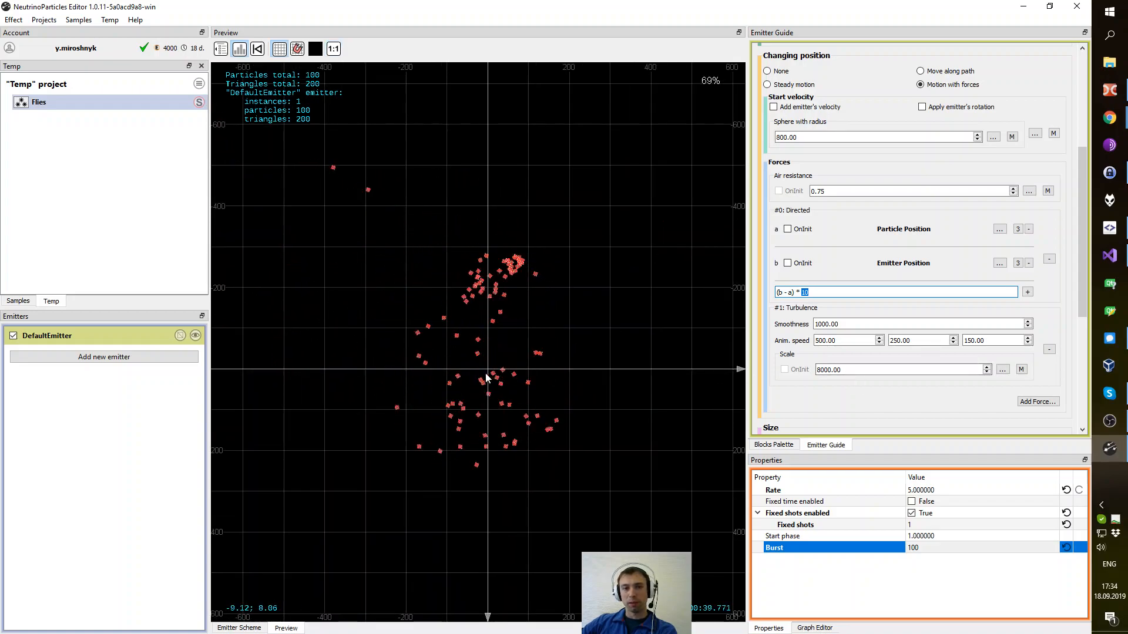
pyautogui.scroll(-1, 486, 375)
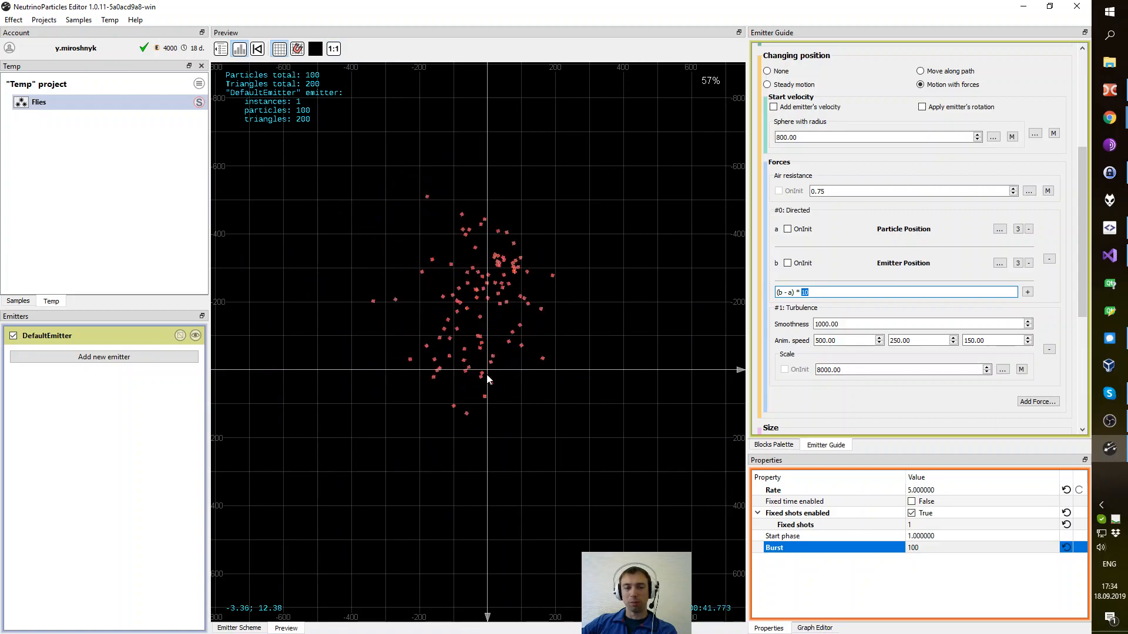
pyautogui.moveTo(487, 378)
pyautogui.mouseDown()
pyautogui.moveTo(468, 302)
pyautogui.moveTo(464, 364)
pyautogui.moveTo(492, 370)
pyautogui.mouseUp()
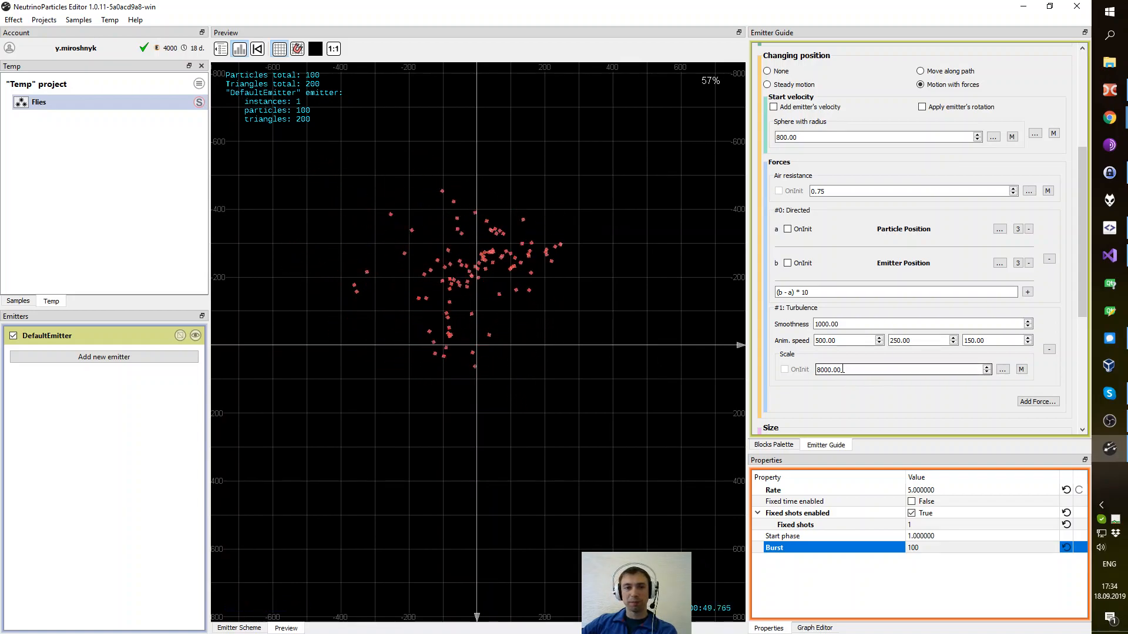
pyautogui.scroll(2, 471, 342)
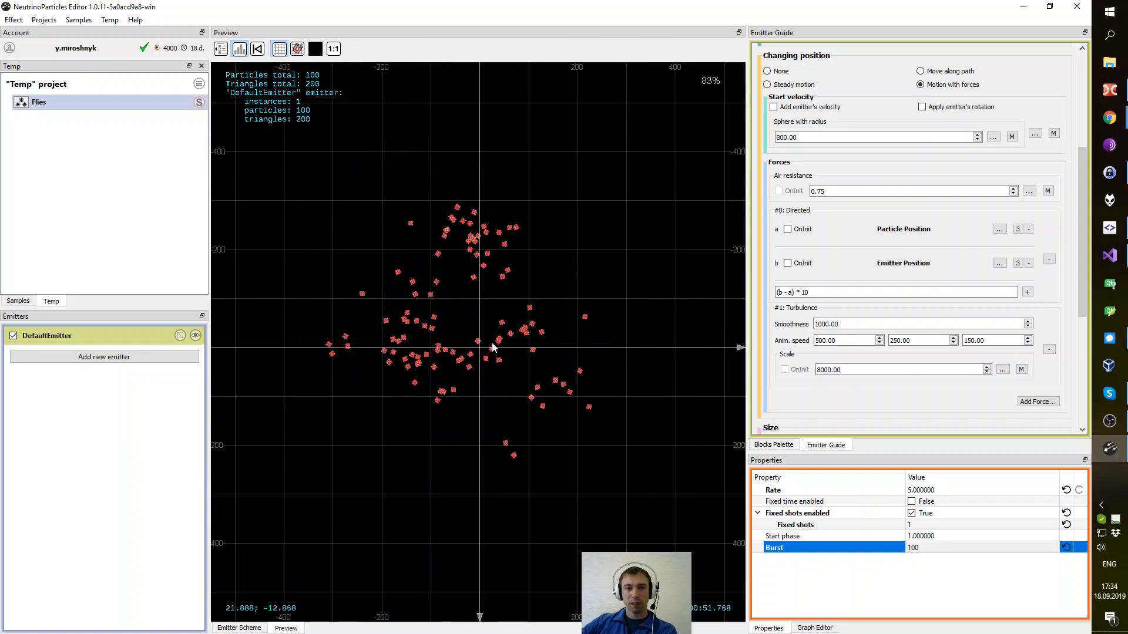
pyautogui.moveTo(493, 357); pyautogui.dragTo(482, 358)
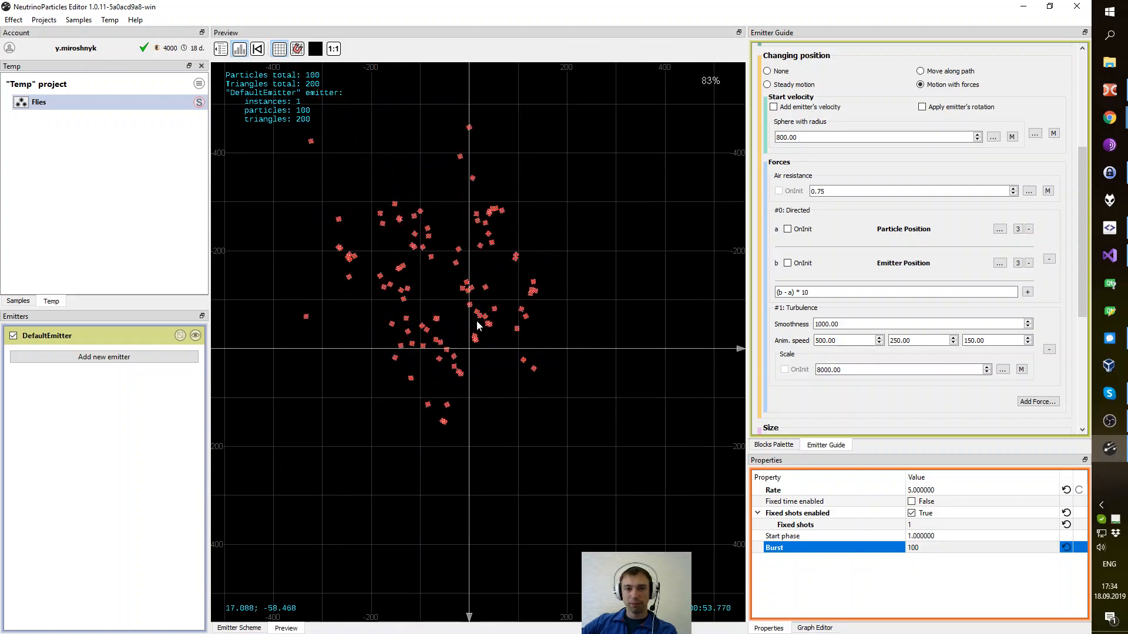